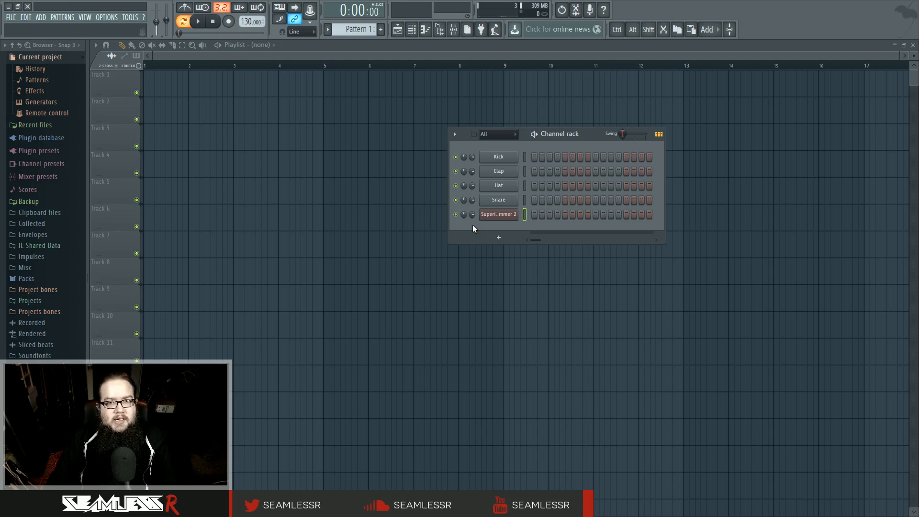
# Open the project's general settings and try time divisions of 2 and then 5 beats per bar with 3 steps per beat.
pyautogui.click(107, 17)
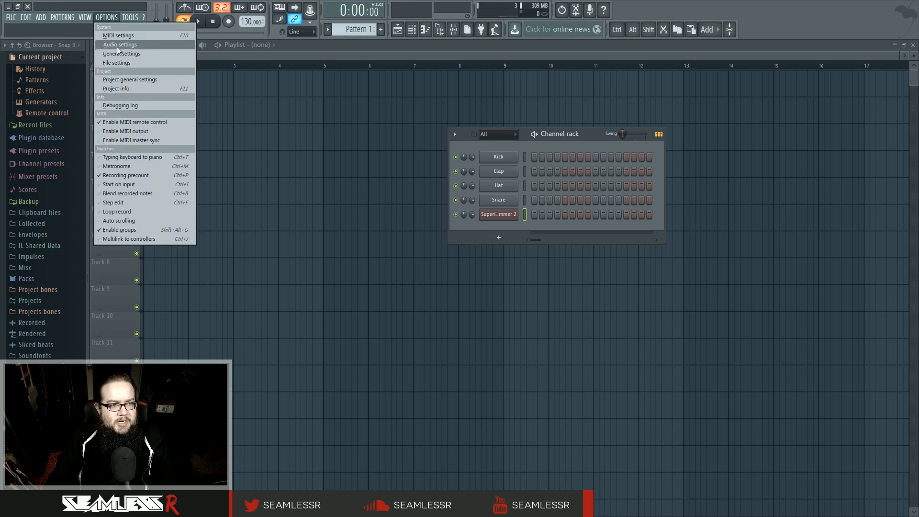
pyautogui.click(120, 62)
pyautogui.click(476, 130)
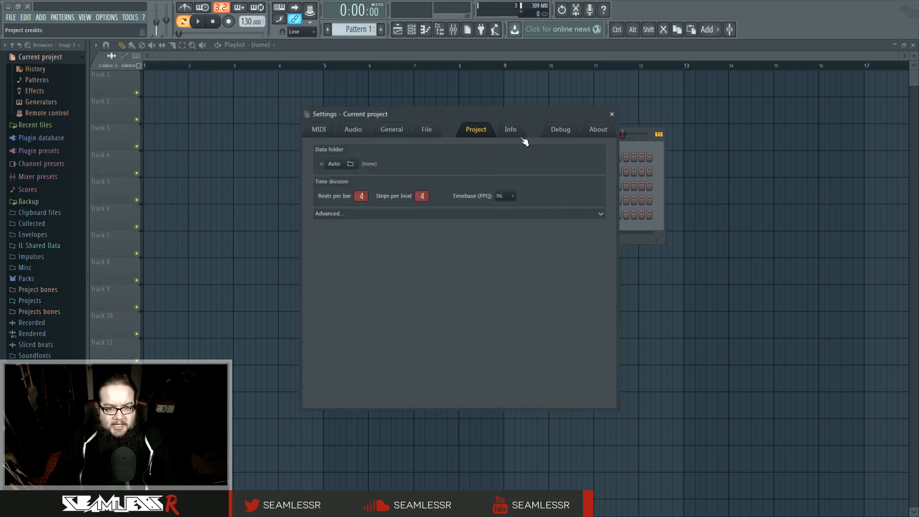
pyautogui.moveTo(450, 127); pyautogui.dragTo(313, 133)
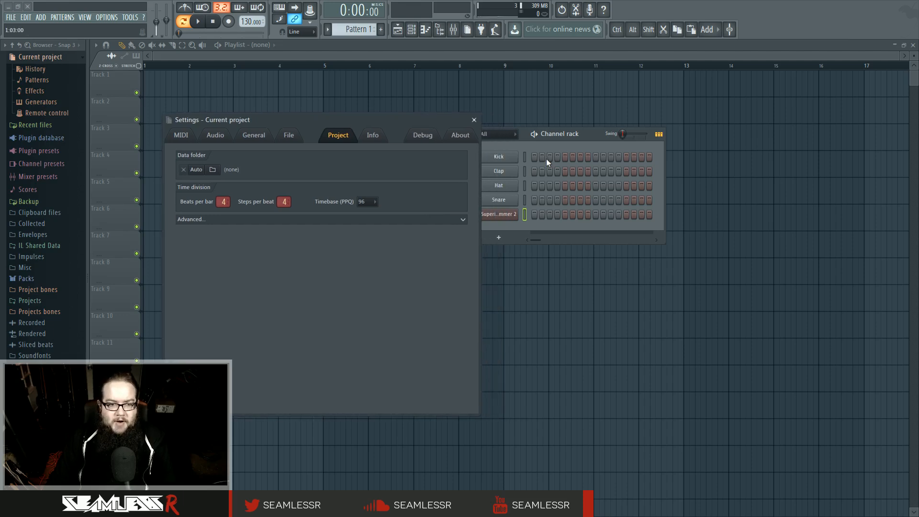
pyautogui.moveTo(223, 201); pyautogui.dragTo(224, 211)
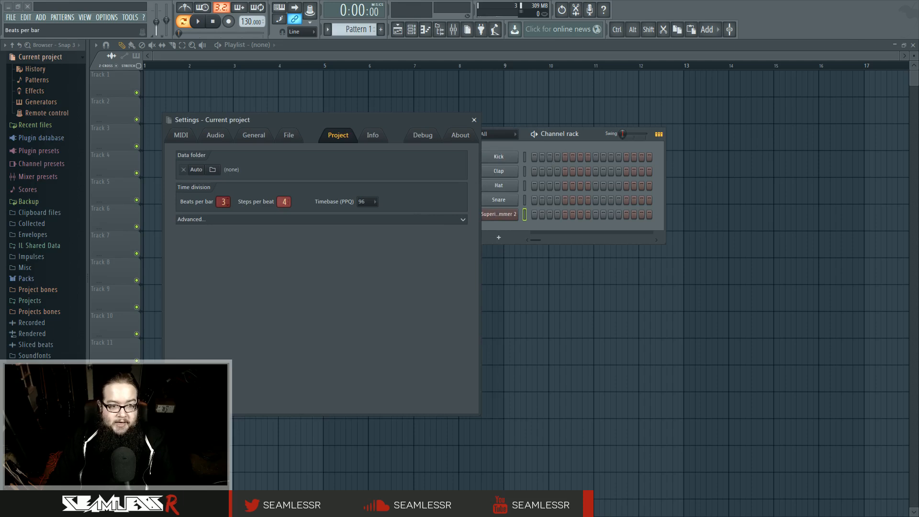
pyautogui.moveTo(284, 202); pyautogui.dragTo(284, 205)
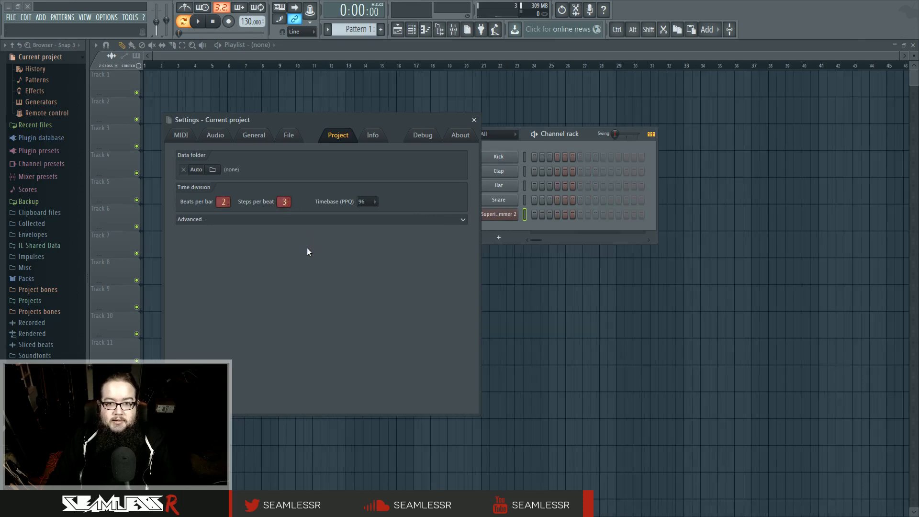
pyautogui.moveTo(223, 201); pyautogui.dragTo(219, 197)
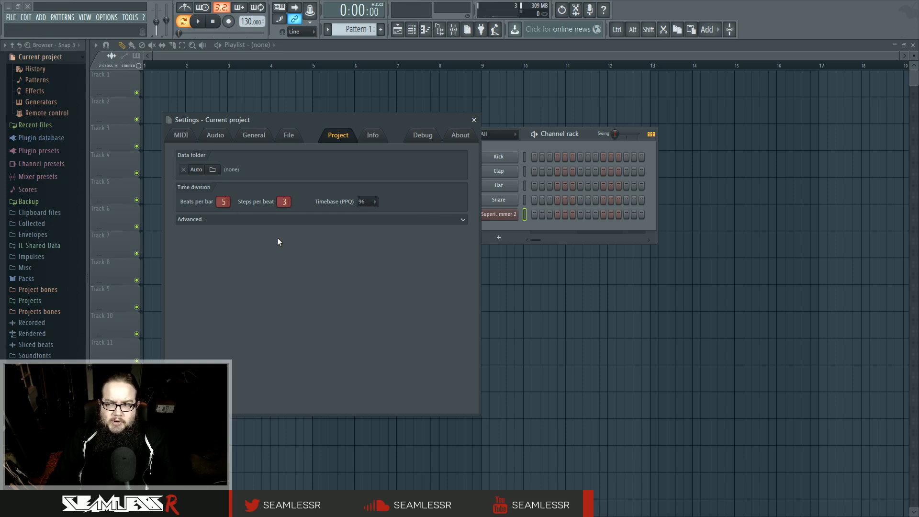
# Restore 4 beats per bar and 4 steps per beat, widen the channel rack to 16 steps and close the settings.
pyautogui.moveTo(224, 203); pyautogui.dragTo(224, 207)
pyautogui.moveTo(285, 204); pyautogui.dragTo(285, 208)
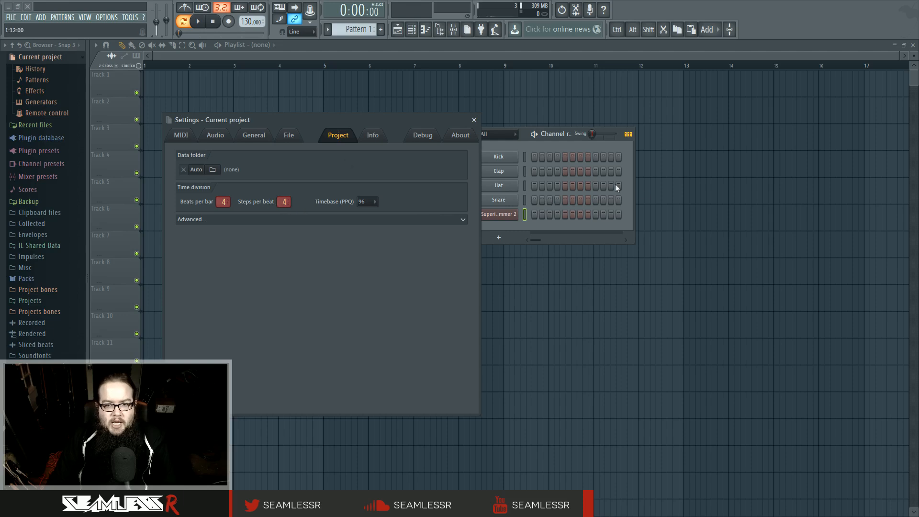
pyautogui.moveTo(635, 190); pyautogui.dragTo(673, 190)
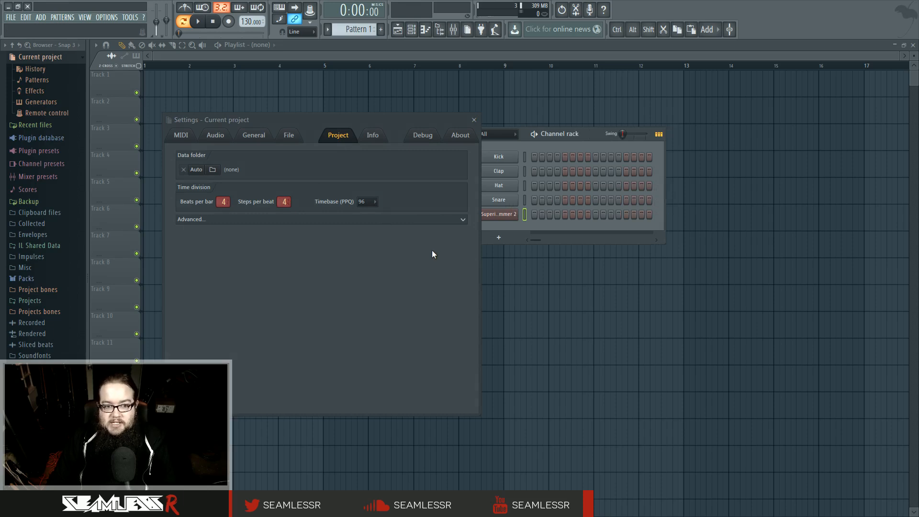
pyautogui.click(474, 120)
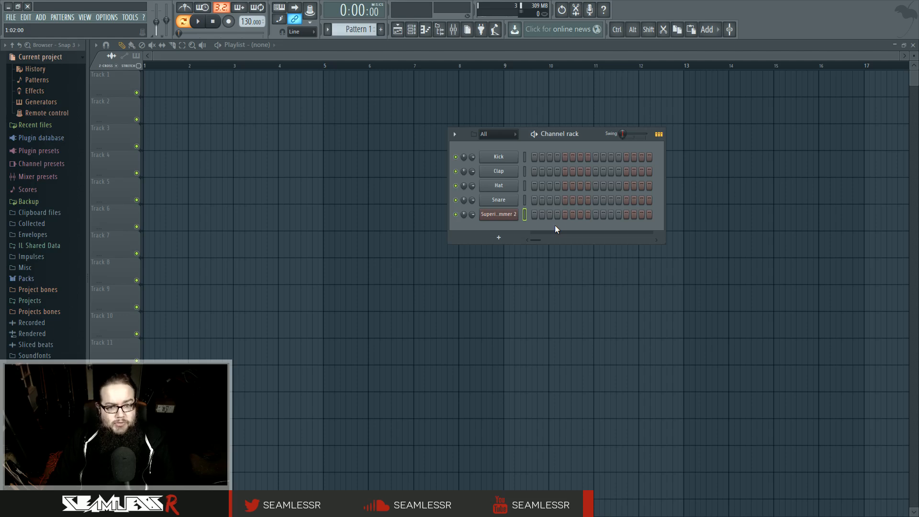
# Delete the Kick, Clap, Hat and Snare channels from the channel rack.
pyautogui.moveTo(526, 196); pyautogui.dragTo(524, 154)
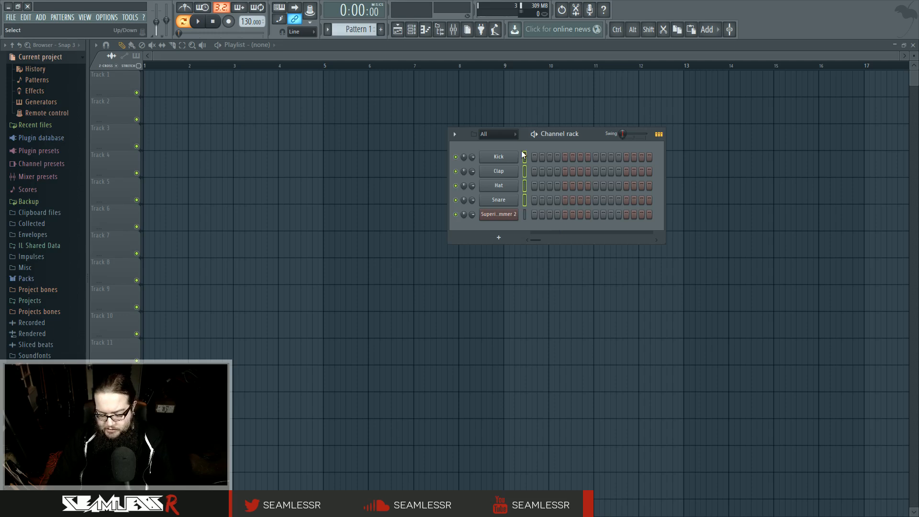
pyautogui.hotkey('alt', 'Delete')
pyautogui.press('Return')
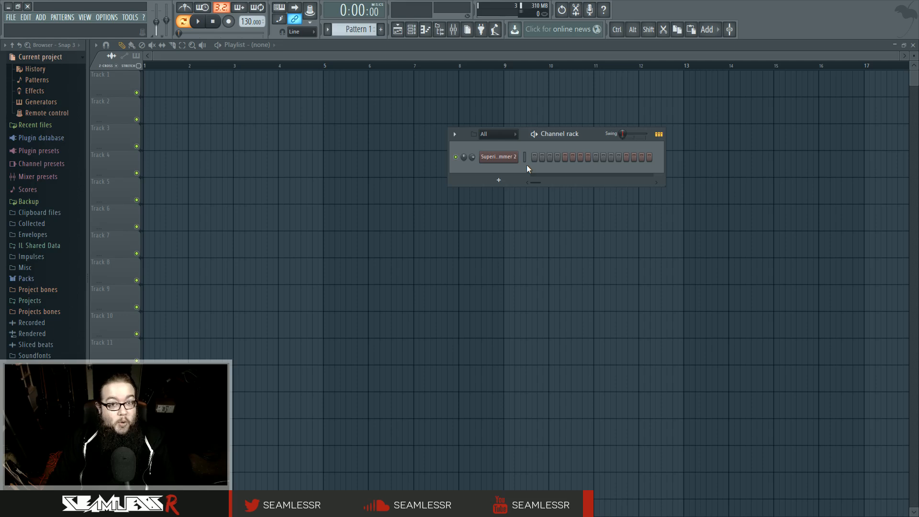
# Open the piano roll of the Superior Drummer 2 channel at its low notes.
pyautogui.rightClick(516, 158)
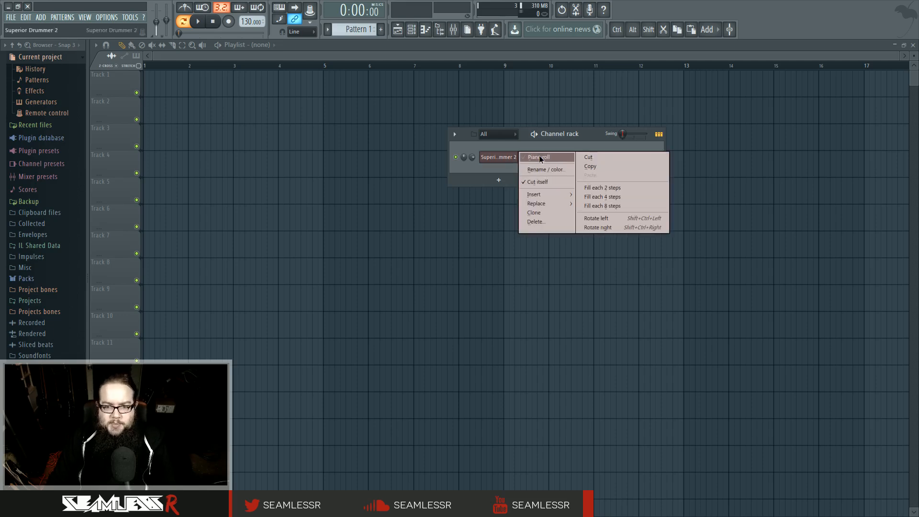
pyautogui.click(536, 158)
pyautogui.scroll(-3, 381, 245)
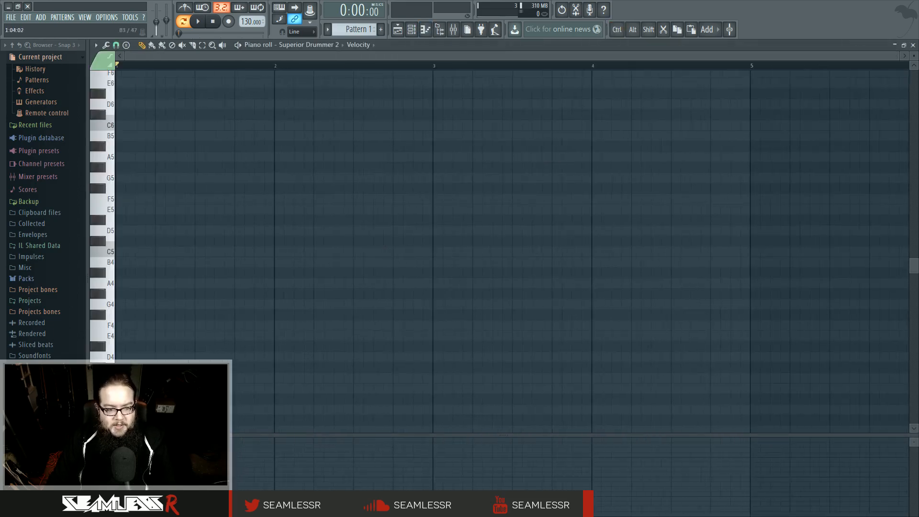
pyautogui.scroll(-4, 215, 322)
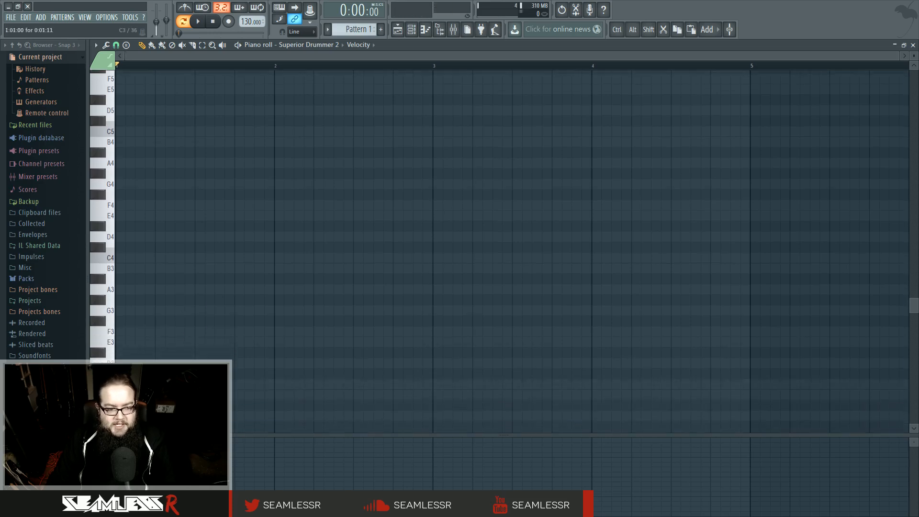
pyautogui.scroll(2, 334, 398)
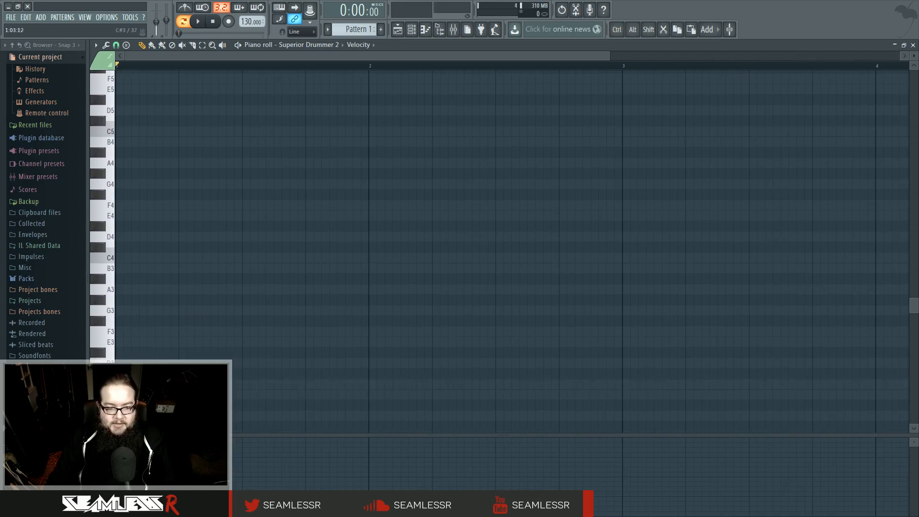
# Try to repeat the opening C3 and D3 drum notes along bar 1, and erase the copies.
pyautogui.keyDown('ctrl'); pyautogui.moveTo(200, 398); pyautogui.dragTo(120, 354); pyautogui.keyUp('ctrl')
pyautogui.hotkey('ctrl', 'b')
pyautogui.hotkey('ctrl', 'b')
pyautogui.hotkey('ctrl', 'b')
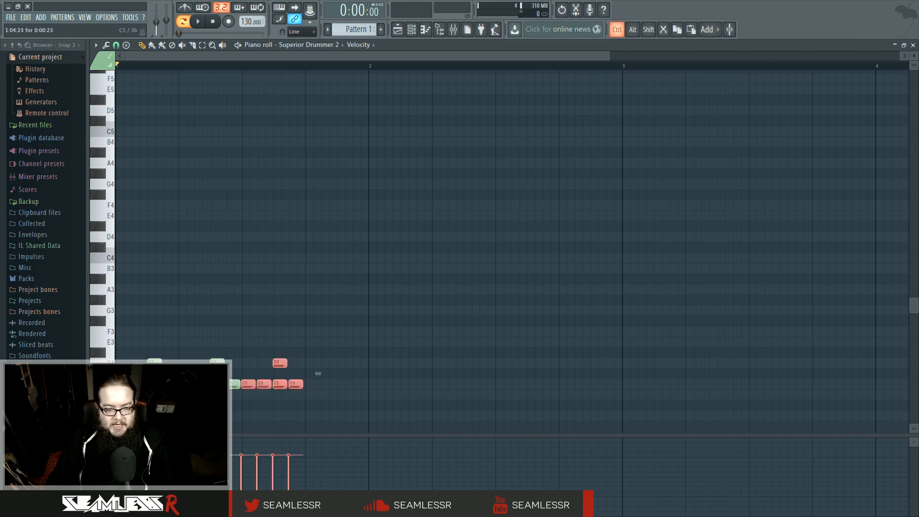
pyautogui.keyDown('ctrl'); pyautogui.click(264, 218); pyautogui.keyUp('ctrl')
pyautogui.moveTo(388, 386)
pyautogui.mouseDown()
pyautogui.moveTo(158, 386)
pyautogui.moveTo(366, 372)
pyautogui.moveTo(210, 386)
pyautogui.mouseUp()
pyautogui.scroll(3, 191, 386)
pyautogui.scroll(1, 191, 386)
pyautogui.moveTo(242, 412); pyautogui.dragTo(179, 422)
pyautogui.scroll(-1, 179, 422)
# Fill bar 1 with sixteen back-to-back C3 notes and a D3 note on the third step of every beat.
pyautogui.doubleClick(130, 382)
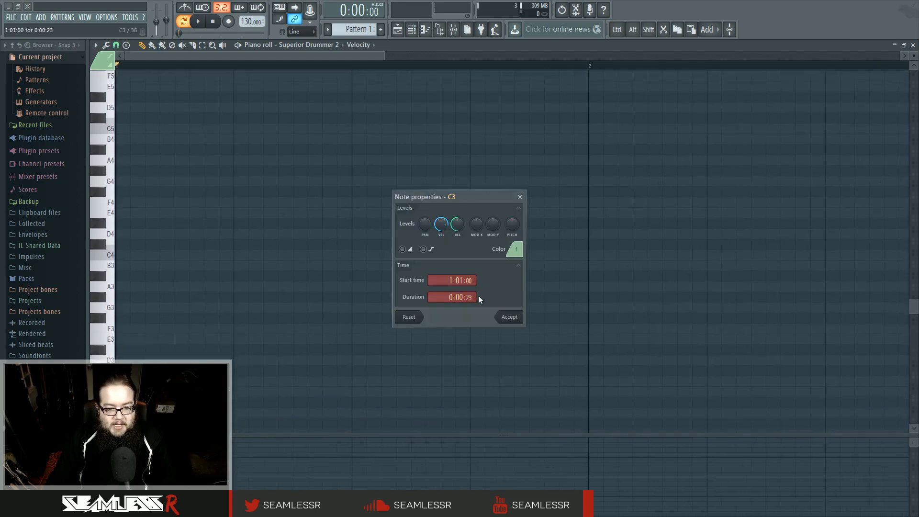
pyautogui.click(508, 317)
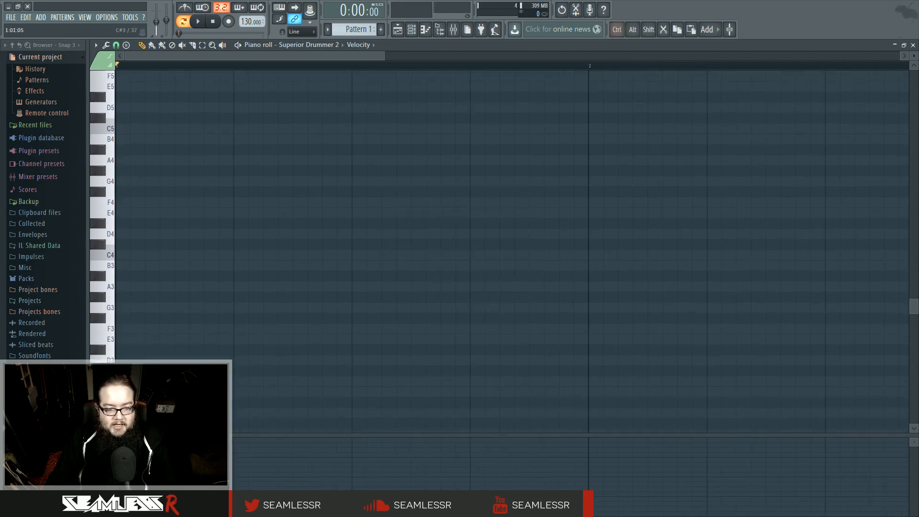
pyautogui.hotkey('ctrl', 'b')
pyautogui.hotkey('ctrl', 'b')
pyautogui.hotkey('ctrl', 'b')
pyautogui.hotkey('ctrl', 'b')
pyautogui.click(177, 359)
pyautogui.rightClick(249, 382)
pyautogui.hotkey('ctrl', 'b')
pyautogui.hotkey('ctrl', 'b')
pyautogui.hotkey('ctrl', 'b')
pyautogui.scroll(-2, 268, 168)
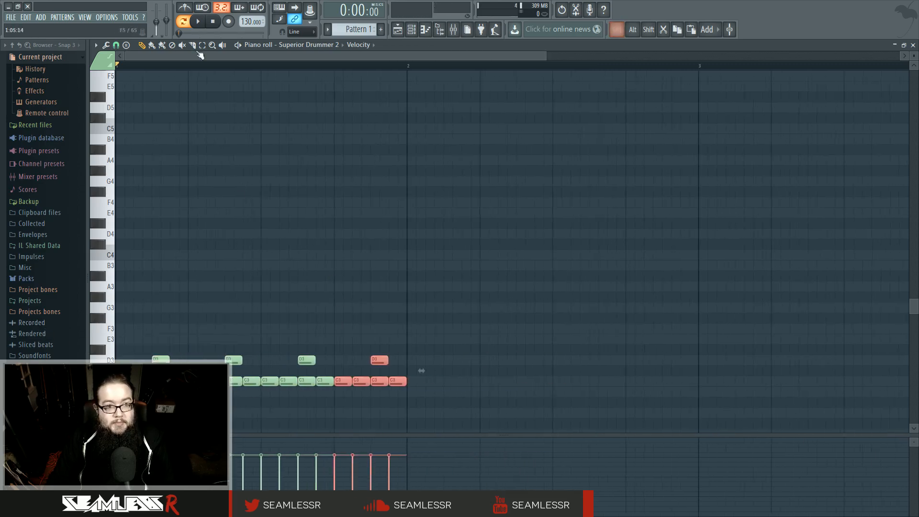
# Play the drum pattern and raise the velocity of all its notes to 100%.
pyautogui.click(199, 24)
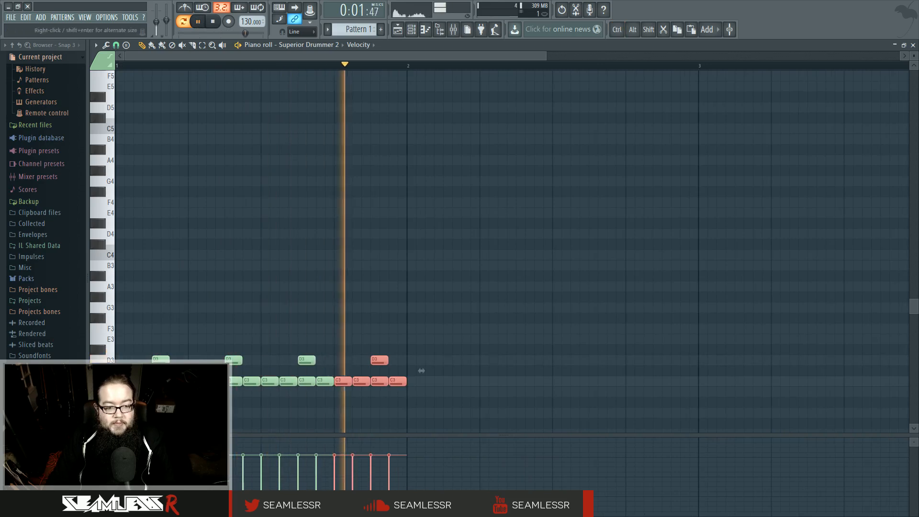
pyautogui.press('space')
pyautogui.click(141, 424)
pyautogui.press('space')
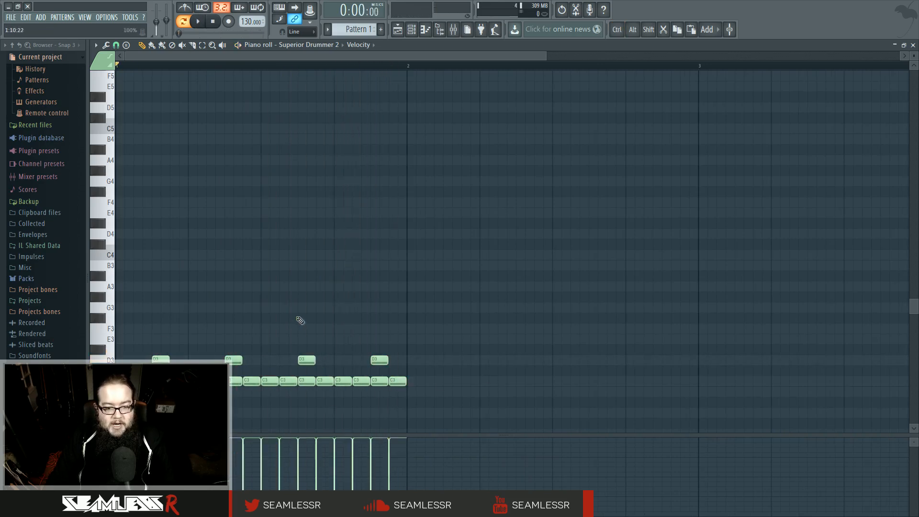
pyautogui.press('space')
# Add a C#4 note on step 1, six F4 notes on every other step from step 3 and an A4 on step 15, and play it.
pyautogui.click(124, 244)
pyautogui.click(161, 202)
pyautogui.click(197, 202)
pyautogui.click(233, 203)
pyautogui.click(270, 202)
pyautogui.click(306, 202)
pyautogui.click(341, 212)
pyautogui.rightClick(347, 211)
pyautogui.click(341, 203)
pyautogui.click(379, 160)
pyautogui.press('space')
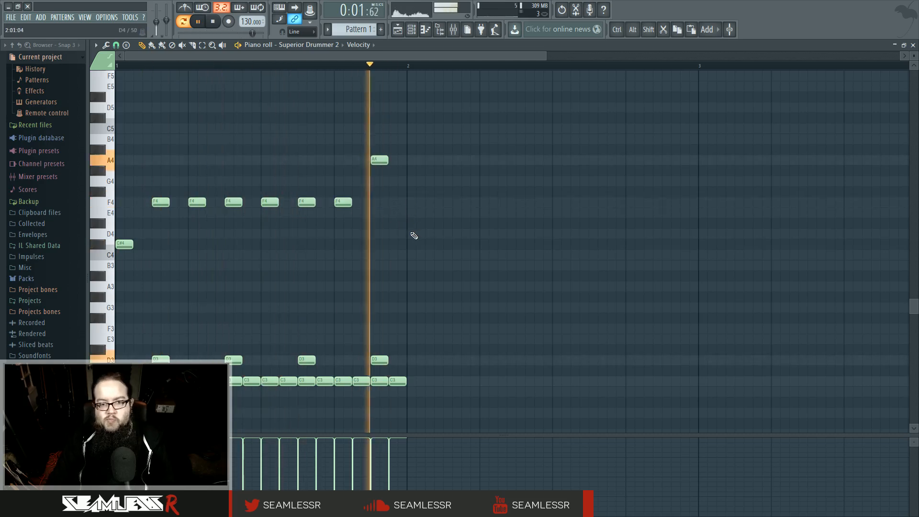
pyautogui.press('space')
# Place four consecutive Pattern 1 clips on Track 1 of the playlist, starting at bar 5.
pyautogui.click(398, 29)
pyautogui.moveTo(326, 90); pyautogui.dragTo(321, 88)
pyautogui.click(376, 91)
pyautogui.click(416, 91)
pyautogui.click(464, 90)
pyautogui.scroll(2, 474, 140)
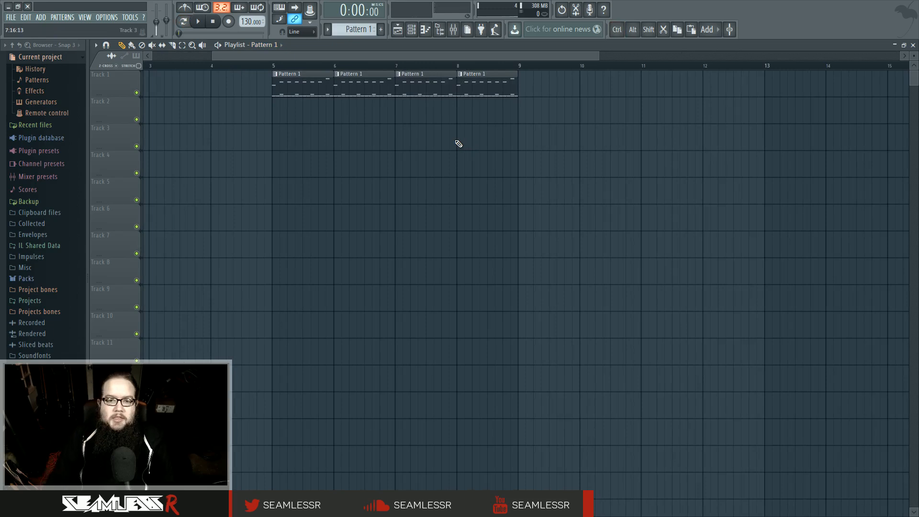
# Add a fifth clip at bar 9, make it unique as Pattern 2 and open that pattern in the piano roll.
pyautogui.click(546, 91)
pyautogui.hscroll(3, 548, 99)
pyautogui.click(440, 74)
pyautogui.click(458, 127)
pyautogui.press('F7')
pyautogui.scroll(-2, 338, 168)
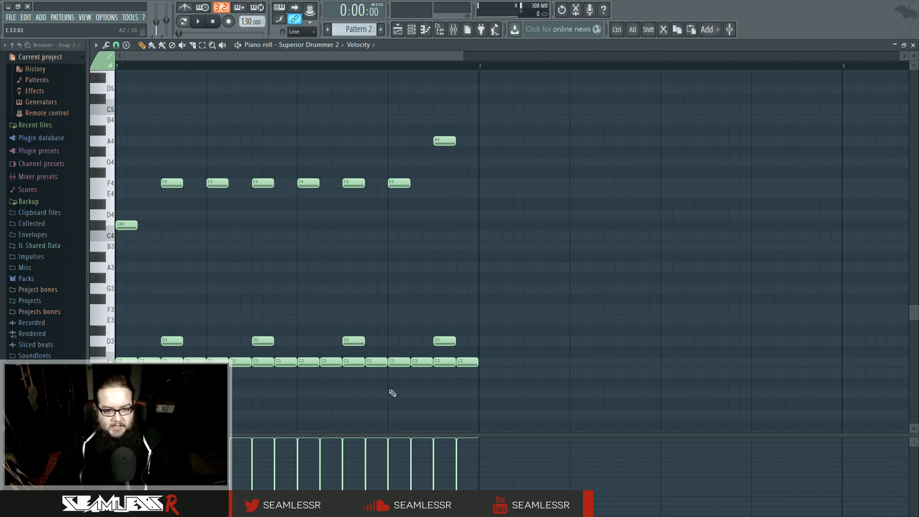
# Try to delete the last four C3 notes and stretch the other twelve to fill the bar, and undo these edits.
pyautogui.rightClick(402, 362)
pyautogui.moveTo(425, 377)
pyautogui.mouseDown()
pyautogui.moveTo(139, 373)
pyautogui.moveTo(120, 363)
pyautogui.mouseUp()
pyautogui.moveTo(403, 363); pyautogui.dragTo(492, 363)
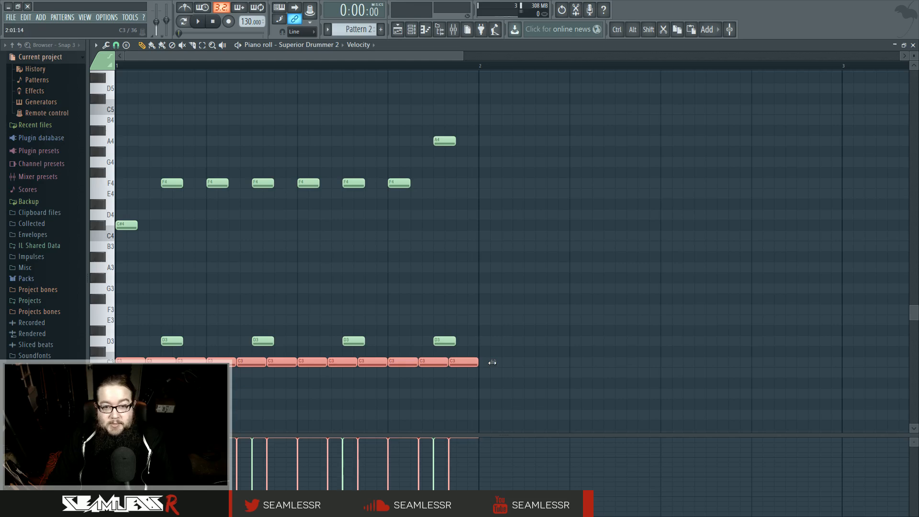
pyautogui.hotkey('ctrl', 'alt', 'z')
pyautogui.scroll(2, 393, 279)
pyautogui.hotkey('ctrl', 'alt', 'z')
pyautogui.hotkey('ctrl', 'alt', 'z')
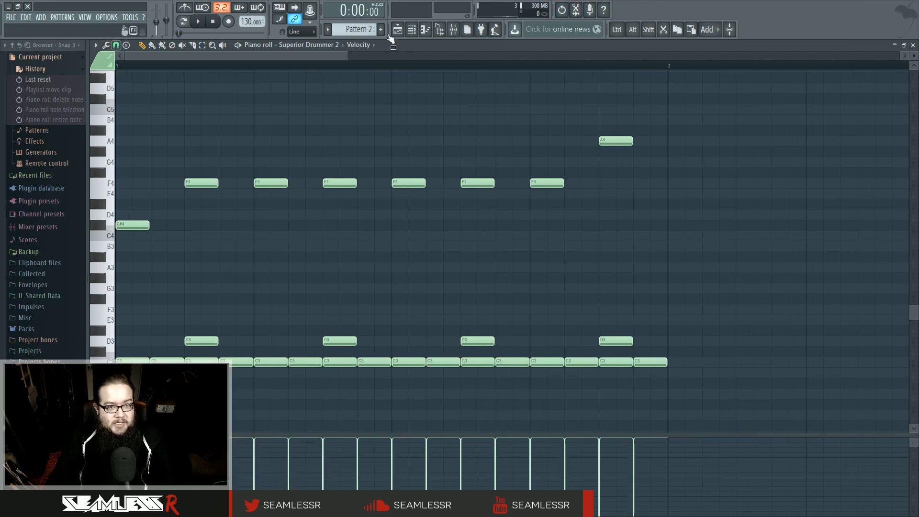
# Reopen Pattern 2's piano roll from the channel rack and set its grid snap to 1/3 step.
pyautogui.click(412, 30)
pyautogui.click(402, 30)
pyautogui.click(415, 31)
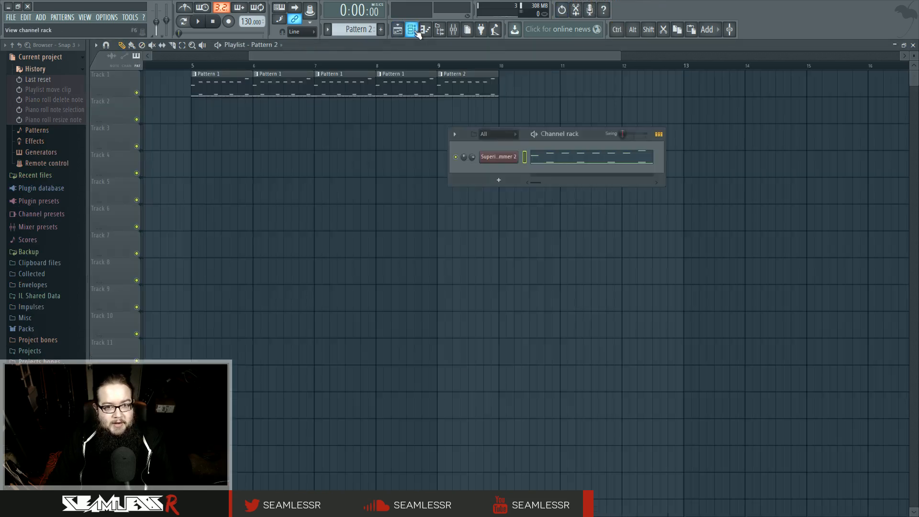
pyautogui.click(559, 160)
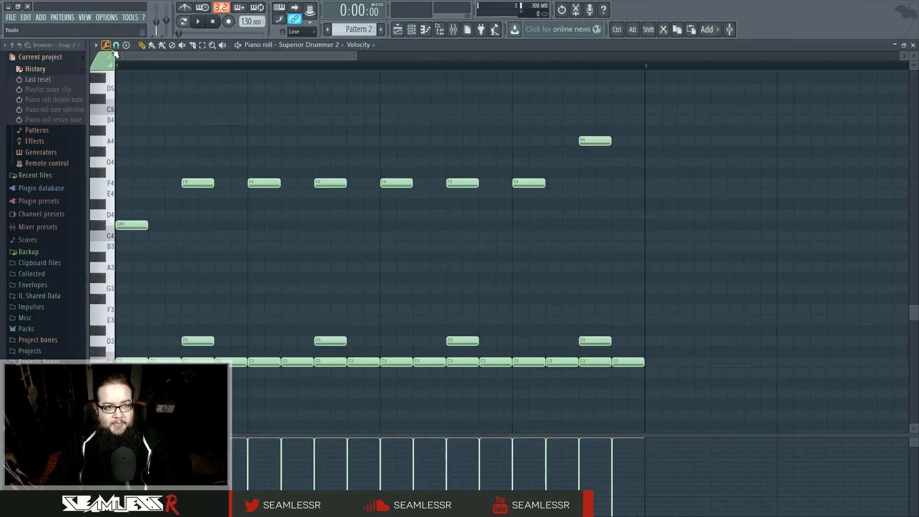
pyautogui.click(116, 45)
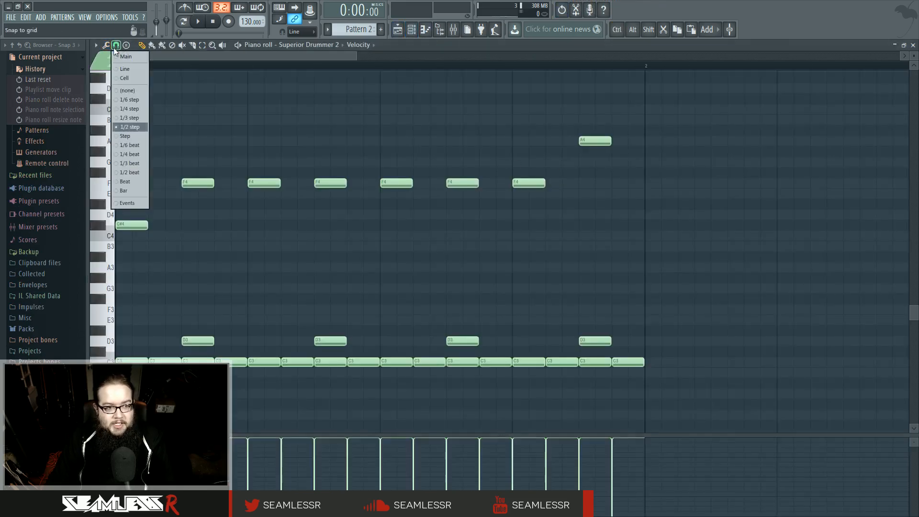
pyautogui.click(139, 119)
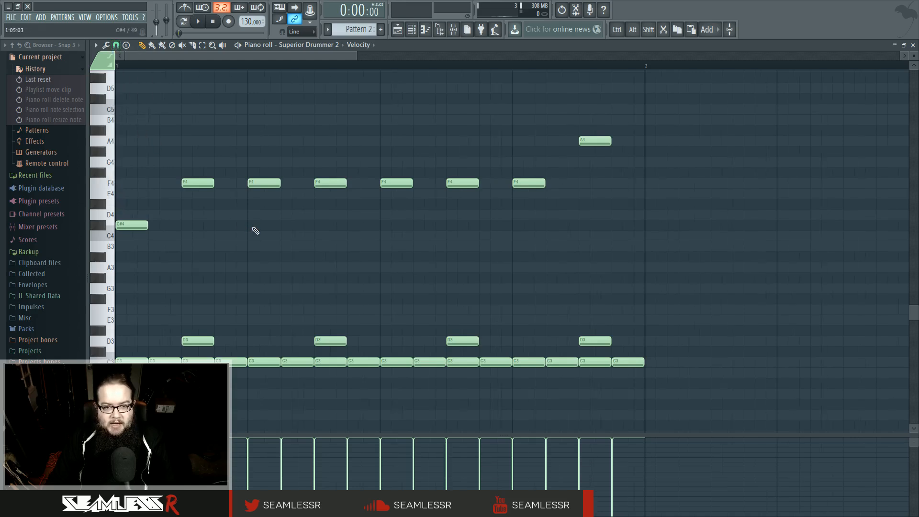
# Delete all C3 notes of Pattern 2 except the first one.
pyautogui.scroll(-2, 256, 231)
pyautogui.scroll(-3, 256, 231)
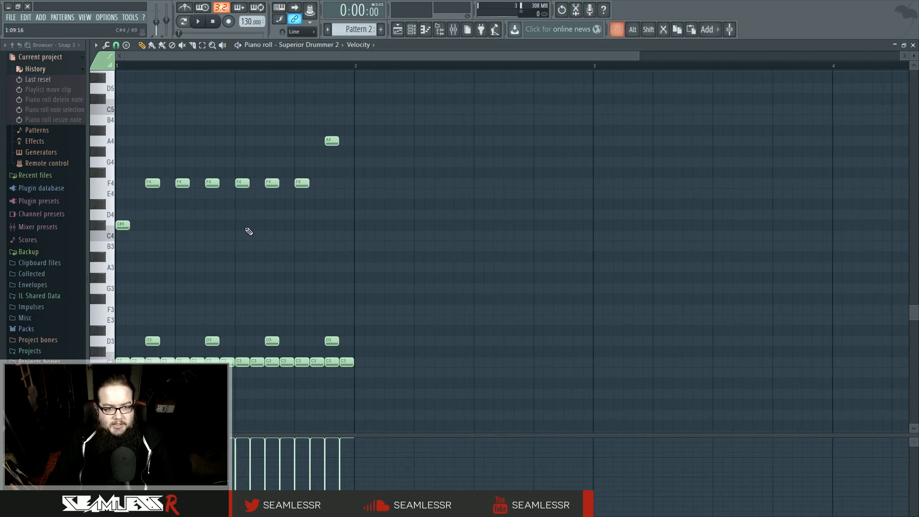
pyautogui.moveTo(348, 364); pyautogui.dragTo(152, 364)
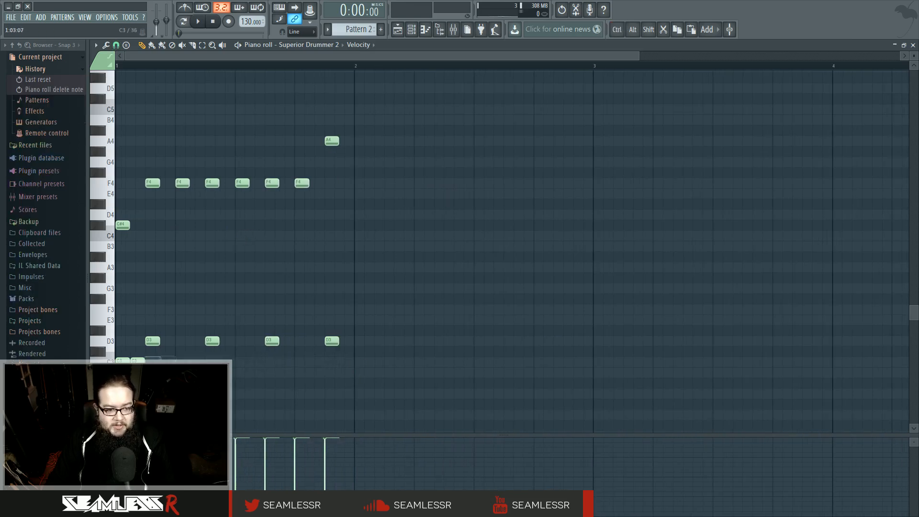
pyautogui.rightClick(138, 363)
# Place C3 notes at one-third-beat intervals across bar 1, correcting the misplaced seventh note.
pyautogui.click(122, 363)
pyautogui.click(142, 363)
pyautogui.click(162, 363)
pyautogui.click(182, 363)
pyautogui.click(203, 363)
pyautogui.click(222, 363)
pyautogui.click(241, 363)
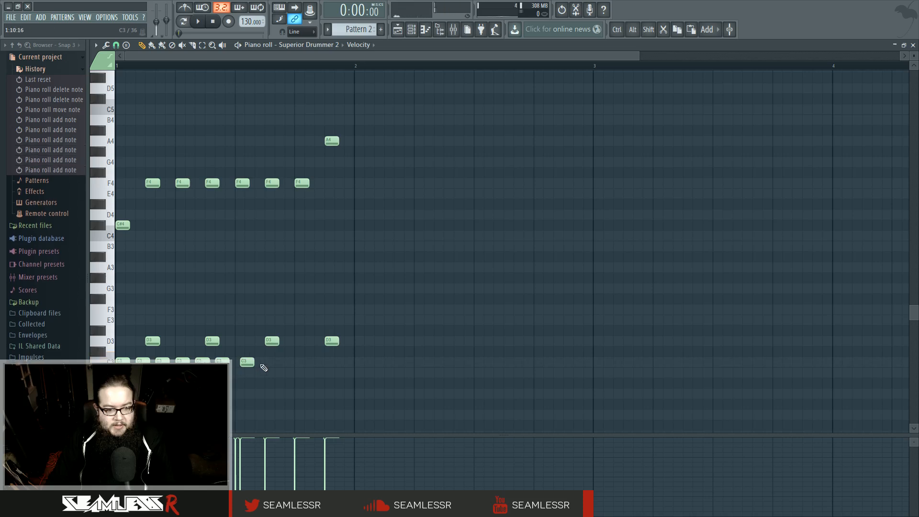
pyautogui.rightClick(239, 363)
pyautogui.click(238, 363)
pyautogui.click(262, 363)
pyautogui.click(282, 362)
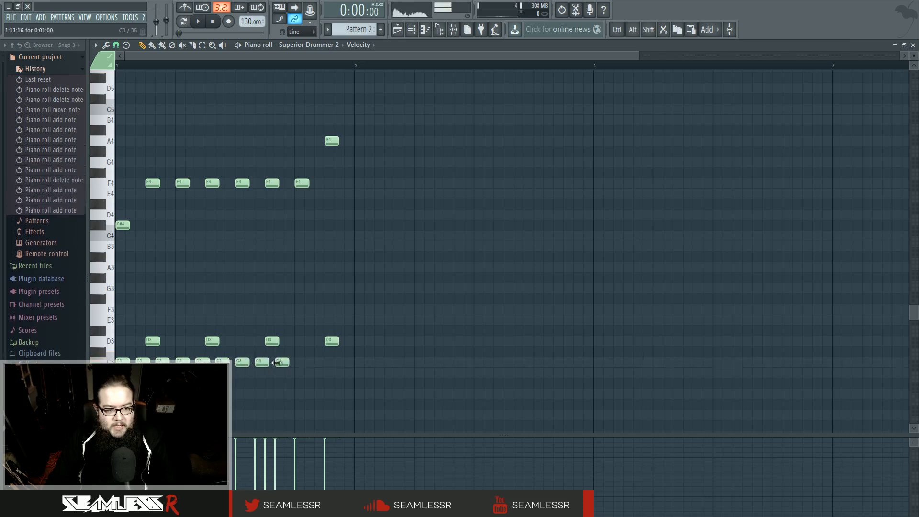
pyautogui.click(302, 362)
pyautogui.click(322, 363)
pyautogui.click(346, 362)
# Delete the four D3 notes and the C3 notes between the seventh and the last one in bar 1.
pyautogui.rightClick(332, 341)
pyautogui.rightClick(272, 341)
pyautogui.rightClick(215, 342)
pyautogui.rightClick(152, 341)
pyautogui.rightClick(282, 363)
pyautogui.rightClick(302, 363)
pyautogui.rightClick(322, 362)
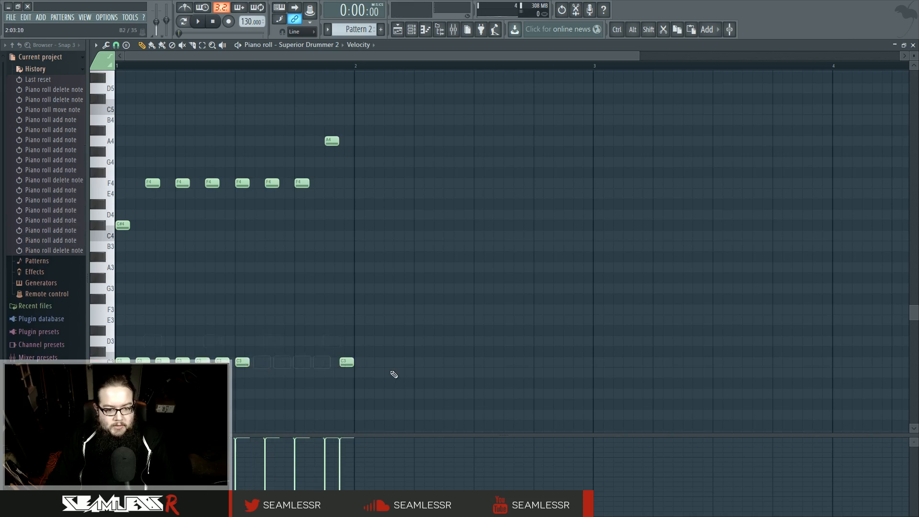
# Replace the last C3 note and place C3 notes at one-third-beat intervals across the rest of bar 1.
pyautogui.rightClick(347, 362)
pyautogui.click(337, 363)
pyautogui.click(257, 364)
pyautogui.click(282, 363)
pyautogui.click(302, 363)
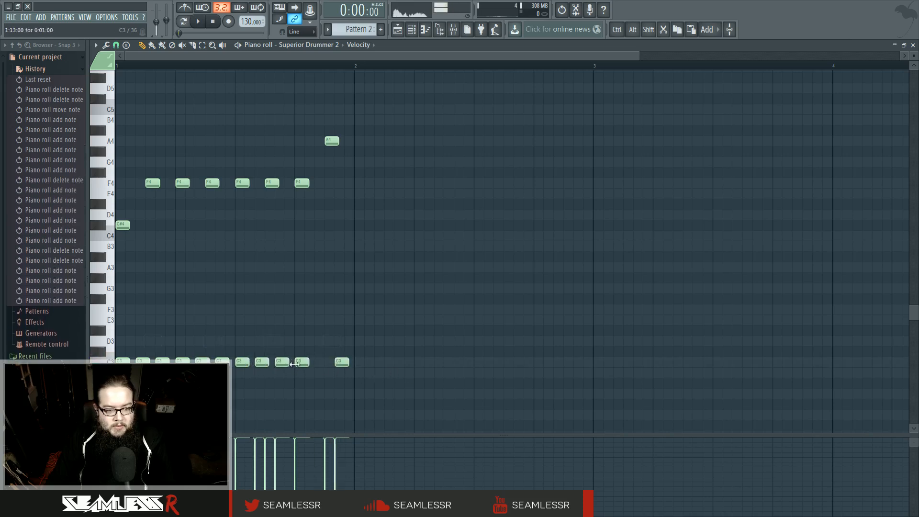
pyautogui.click(322, 363)
# Delete the six F4 notes and the A4 note from bar 1 of Pattern 2.
pyautogui.rightClick(152, 183)
pyautogui.rightClick(182, 183)
pyautogui.rightClick(213, 183)
pyautogui.rightClick(242, 183)
pyautogui.rightClick(272, 183)
pyautogui.rightClick(301, 183)
pyautogui.rightClick(332, 140)
# Place D3 notes over the fourth and tenth C3 notes while listening to Pattern 2.
pyautogui.click(198, 21)
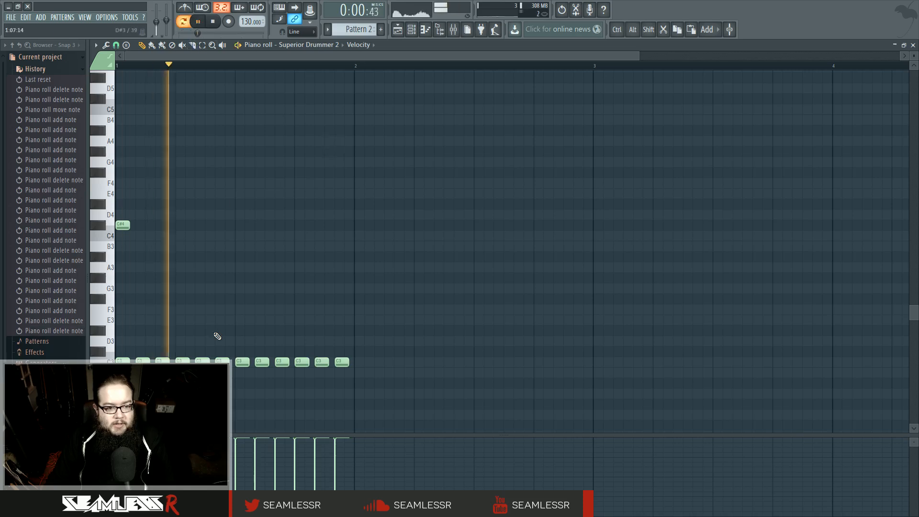
pyautogui.click(182, 341)
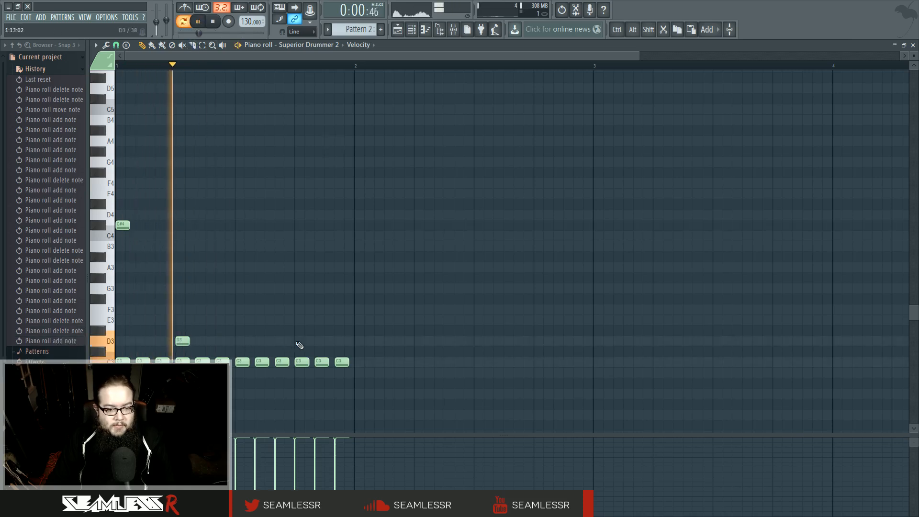
pyautogui.click(302, 341)
pyautogui.rightClick(183, 342)
pyautogui.click(177, 343)
pyautogui.scroll(1, 196, 300)
pyautogui.press('space')
# Place an F4 note over the third C3 note, correcting its position.
pyautogui.click(163, 216)
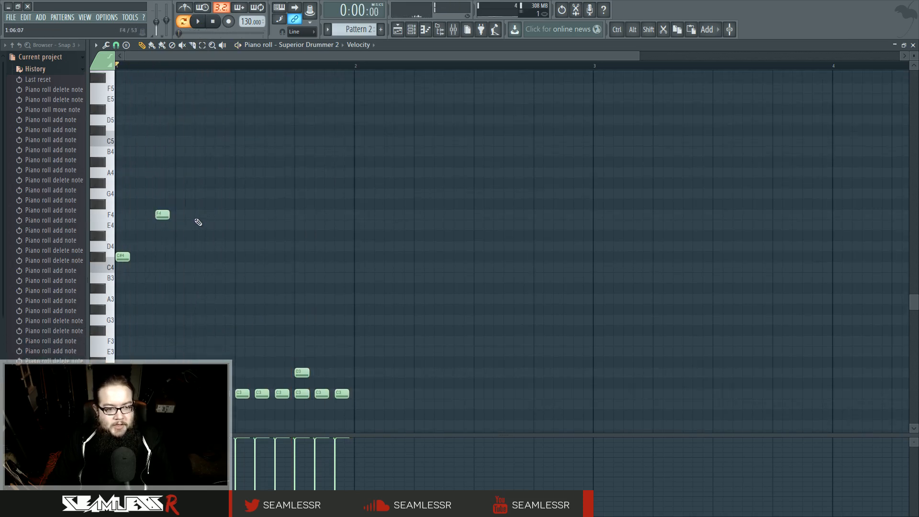
pyautogui.moveTo(161, 216); pyautogui.dragTo(149, 216)
pyautogui.rightClick(146, 221)
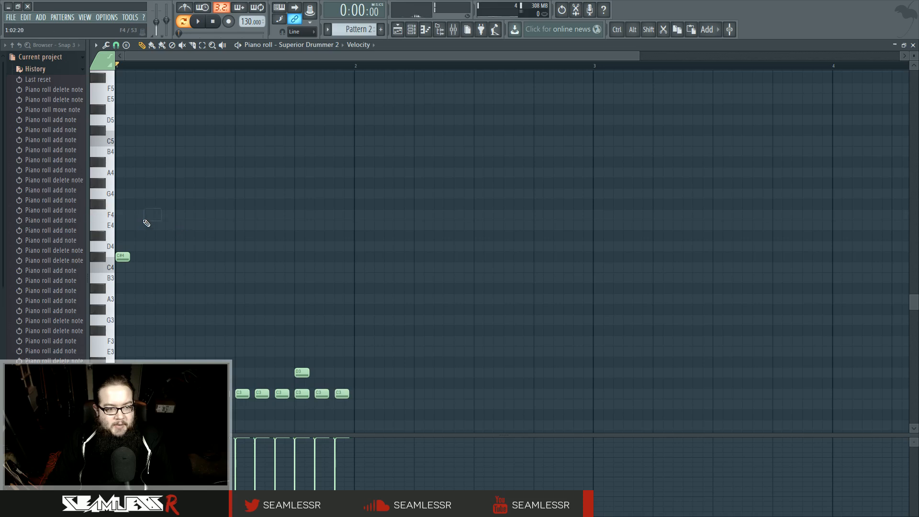
pyautogui.click(150, 216)
pyautogui.rightClick(152, 216)
pyautogui.click(158, 216)
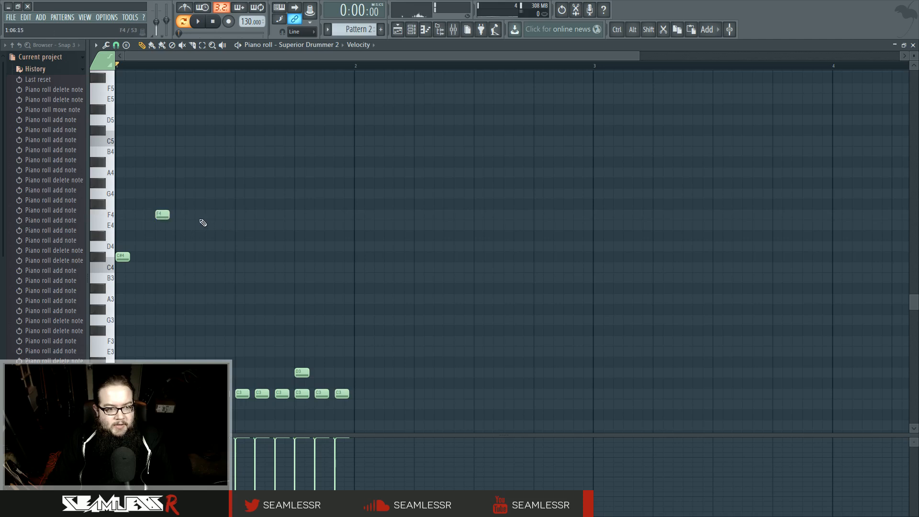
# Place F4 notes over the fifth, seventh, ninth and eleventh C3 notes and an A4 note over the twelfth.
pyautogui.click(202, 216)
pyautogui.click(242, 216)
pyautogui.click(282, 216)
pyautogui.press('space')
pyautogui.click(322, 217)
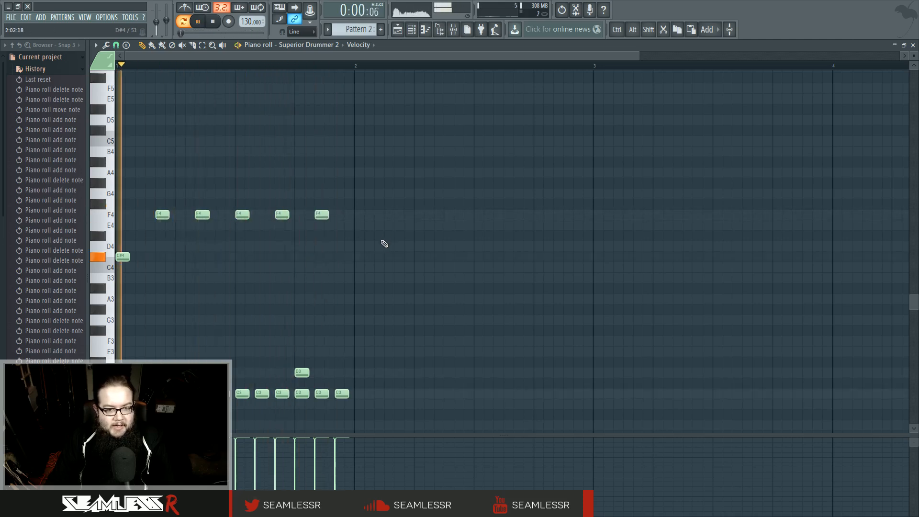
pyautogui.click(342, 258)
pyautogui.rightClick(341, 259)
pyautogui.click(341, 173)
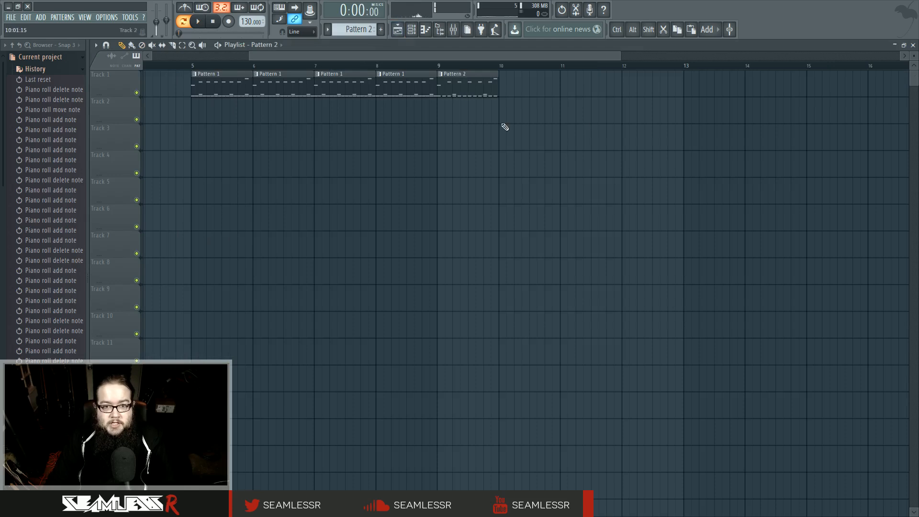
# Play the playlist from bar 8 to hear the change from Pattern 1 to Pattern 2.
pyautogui.click(376, 65)
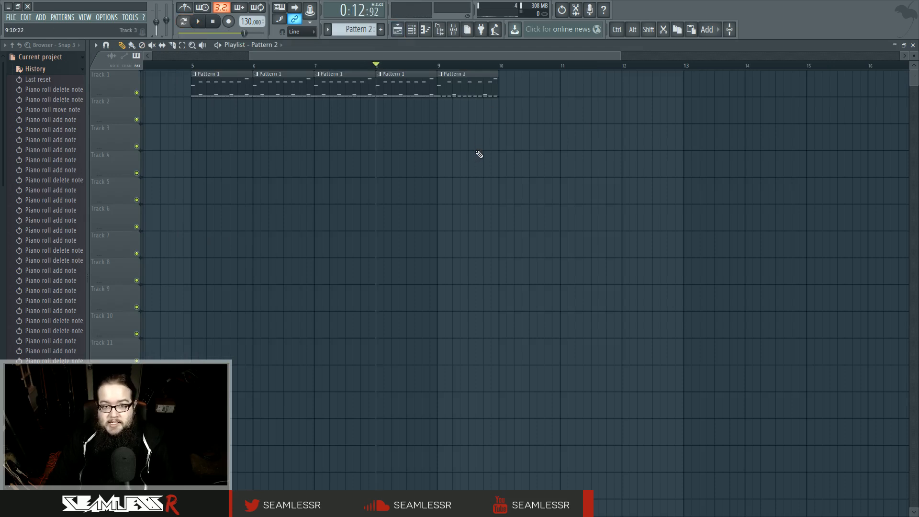
pyautogui.press('space')
pyautogui.click(47, 57)
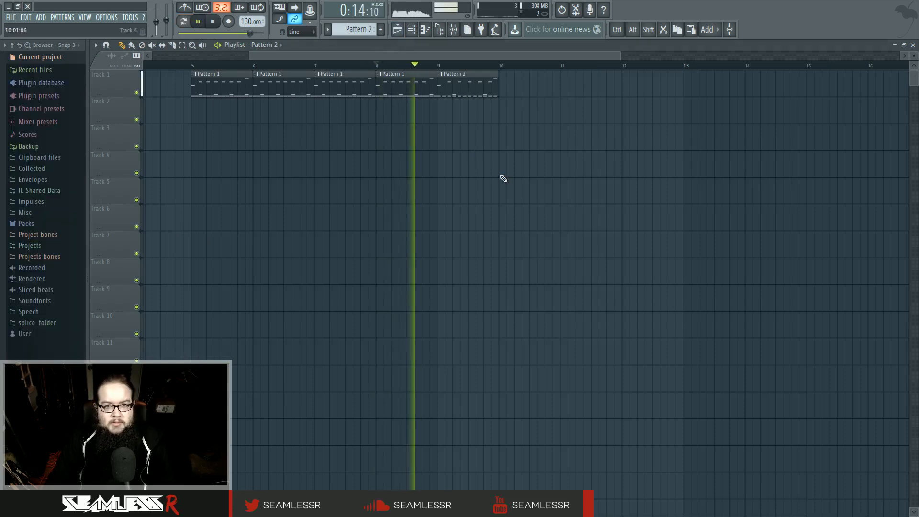
pyautogui.press('space')
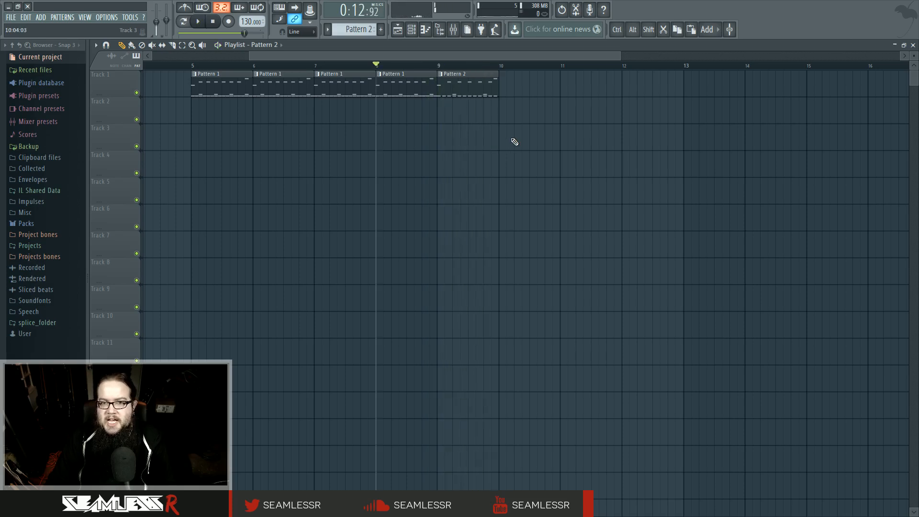
# Examine Pattern 2's kick, snare and cymbal notes in its piano roll and return to the playlist.
pyautogui.doubleClick(484, 91)
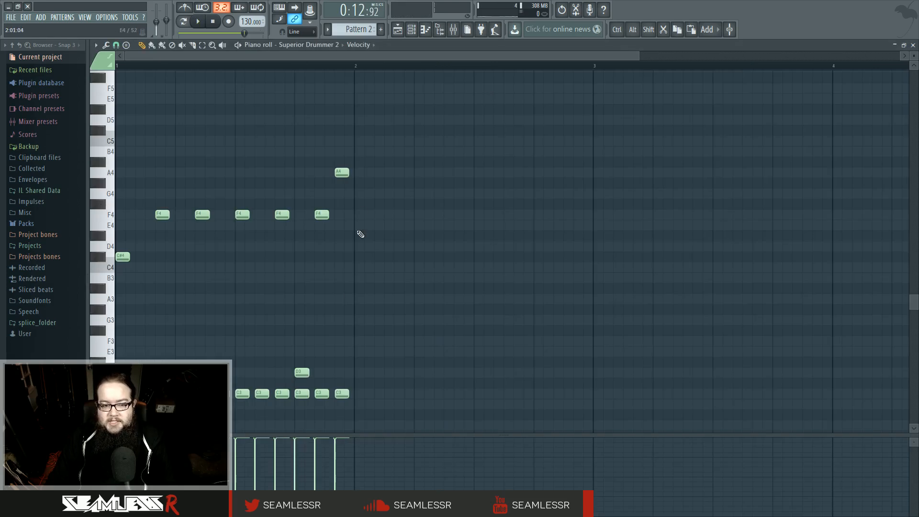
pyautogui.scroll(-3, 359, 232)
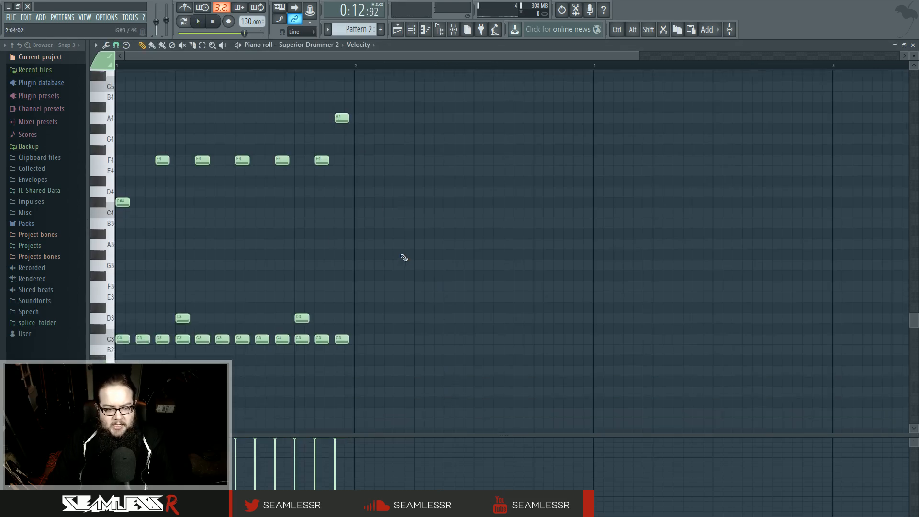
pyautogui.scroll(1, 405, 258)
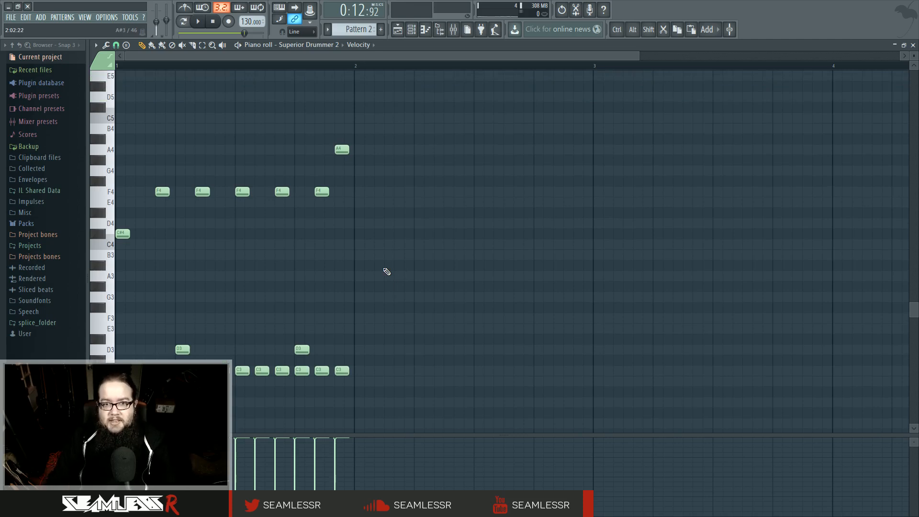
pyautogui.click(398, 30)
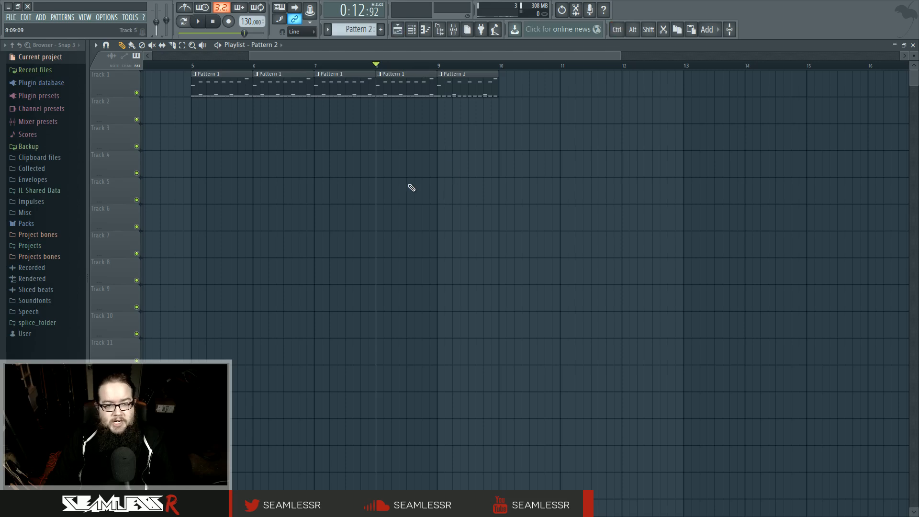
# Delete three of the four Pattern 1 clips and move the Pattern 2 clip to bar 6, behind the remaining one.
pyautogui.scroll(2, 441, 181)
pyautogui.moveTo(460, 219); pyautogui.dragTo(544, 219)
pyautogui.scroll(-2, 481, 216)
pyautogui.rightClick(483, 84)
pyautogui.rightClick(422, 84)
pyautogui.rightClick(364, 84)
pyautogui.moveTo(539, 85); pyautogui.dragTo(355, 84)
# Place a Pattern 1 clip at bar 8, play it briefly and select that bar as the loop region.
pyautogui.click(283, 88)
pyautogui.moveTo(438, 92); pyautogui.dragTo(480, 89)
pyautogui.press('space')
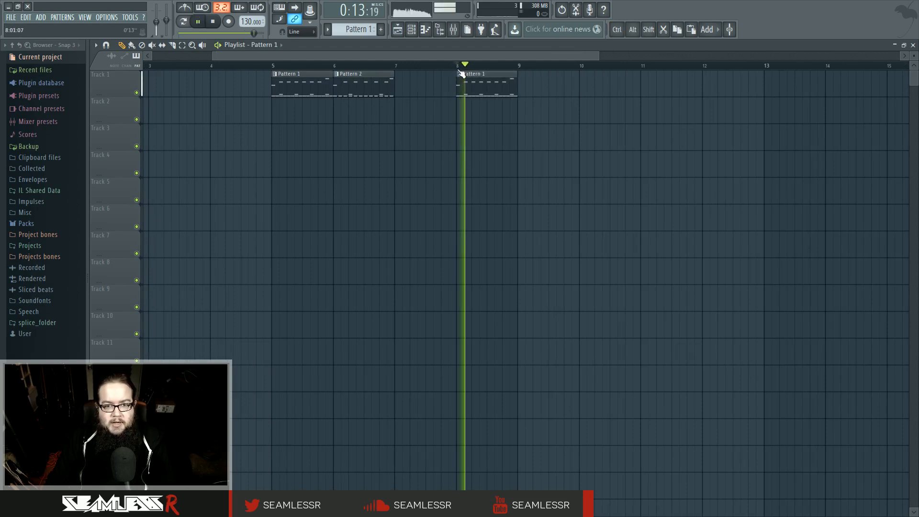
pyautogui.press('space')
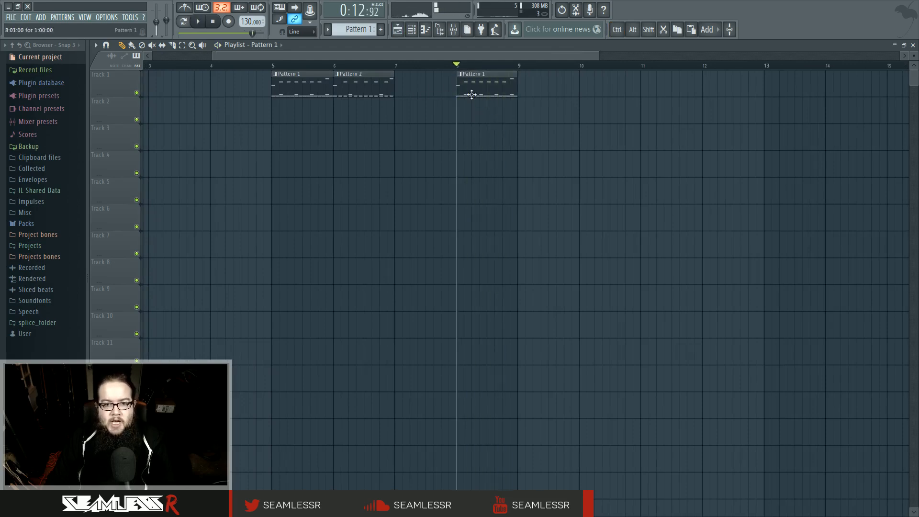
pyautogui.moveTo(457, 67)
pyautogui.mouseDown()
pyautogui.moveTo(513, 77)
pyautogui.moveTo(526, 142)
pyautogui.mouseUp()
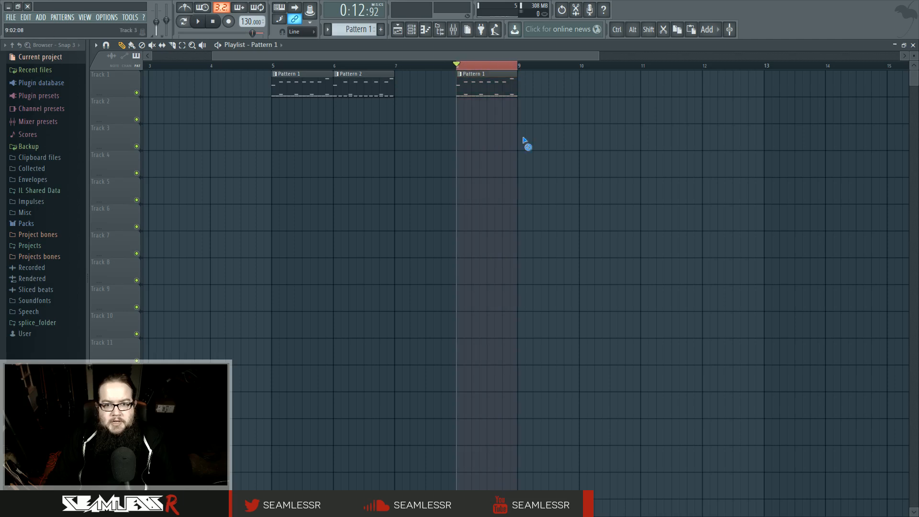
# Open Pattern 1 in the piano roll and add the missing fourth C3 note.
pyautogui.doubleClick(469, 91)
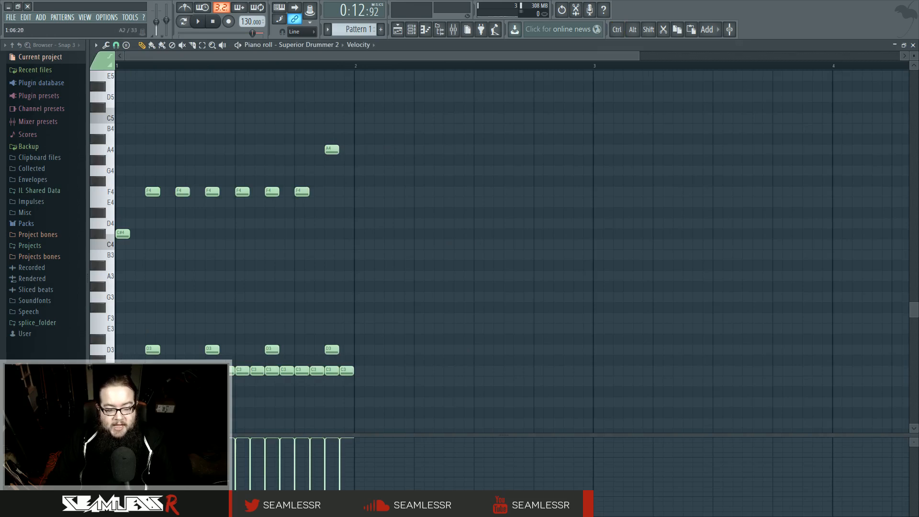
pyautogui.scroll(2, 203, 401)
pyautogui.scroll(-1, 286, 388)
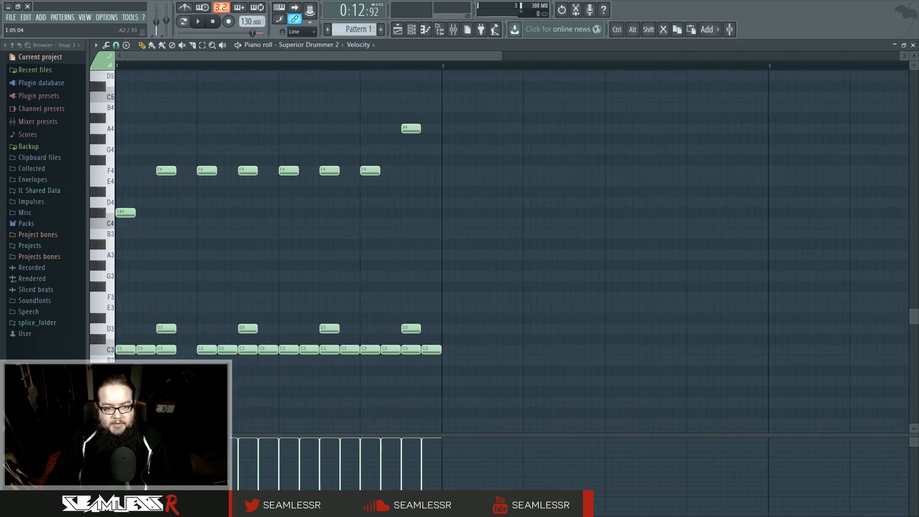
pyautogui.click(187, 350)
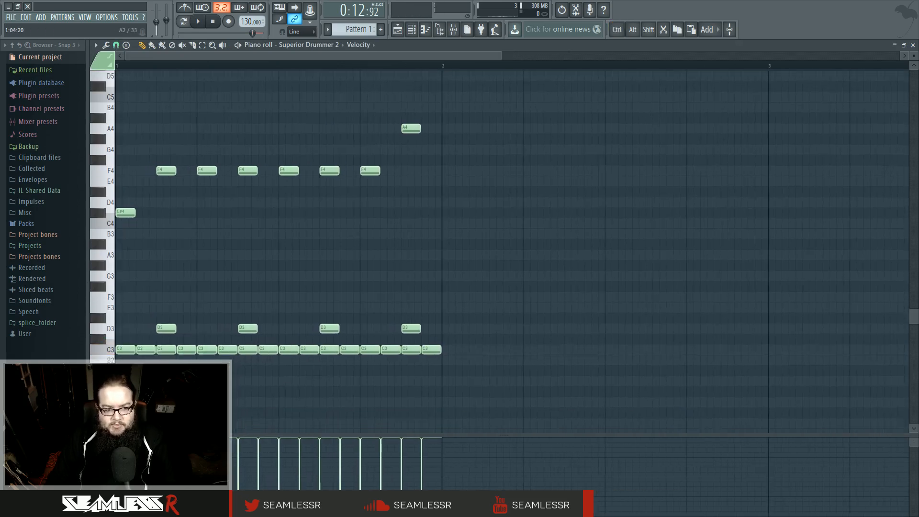
# Delete all notes in the last beat of bar 1: four C3 notes, a D3, an F4 and the A4.
pyautogui.rightClick(371, 351)
pyautogui.rightClick(392, 351)
pyautogui.rightClick(411, 351)
pyautogui.rightClick(431, 351)
pyautogui.rightClick(412, 329)
pyautogui.rightClick(370, 171)
pyautogui.rightClick(411, 129)
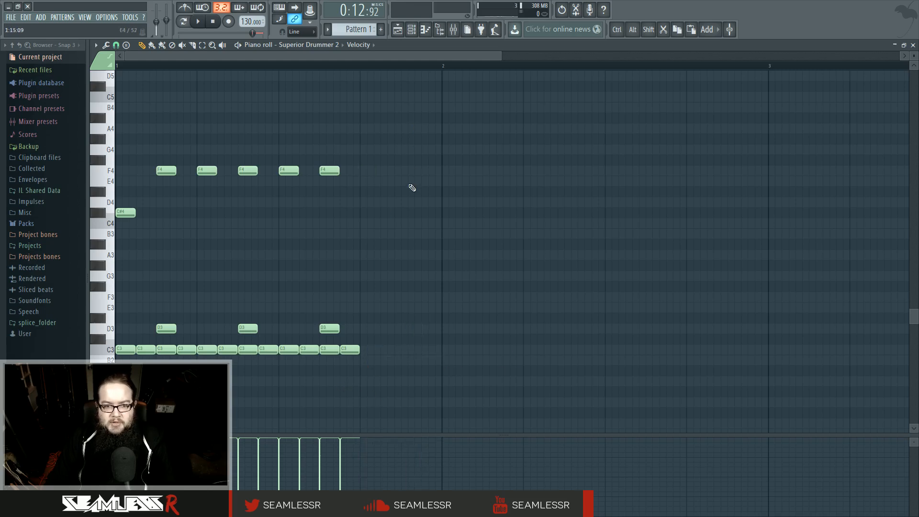
# Delete the remaining F4 notes, the C#4 note and the three D3 notes of Pattern 1.
pyautogui.rightClick(329, 172)
pyautogui.rightClick(289, 172)
pyautogui.rightClick(248, 171)
pyautogui.rightClick(206, 171)
pyautogui.rightClick(166, 172)
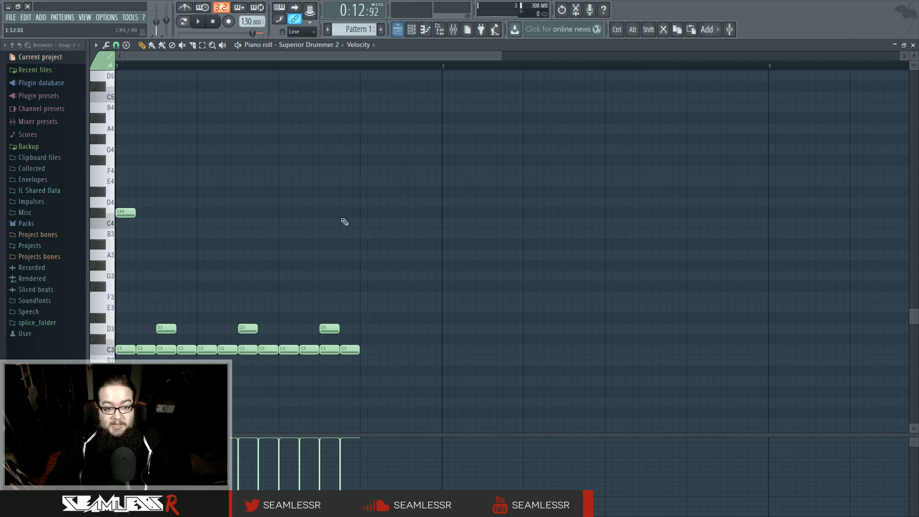
pyautogui.rightClick(126, 213)
pyautogui.rightClick(248, 329)
pyautogui.rightClick(330, 329)
pyautogui.rightClick(166, 329)
# Place D3 notes over the fourth and tenth C3 notes of Pattern 1 during playback.
pyautogui.press('space')
pyautogui.click(181, 329)
pyautogui.click(293, 330)
pyautogui.rightClick(299, 329)
pyautogui.click(288, 330)
pyautogui.moveTo(298, 331); pyautogui.dragTo(313, 331)
pyautogui.press('space')
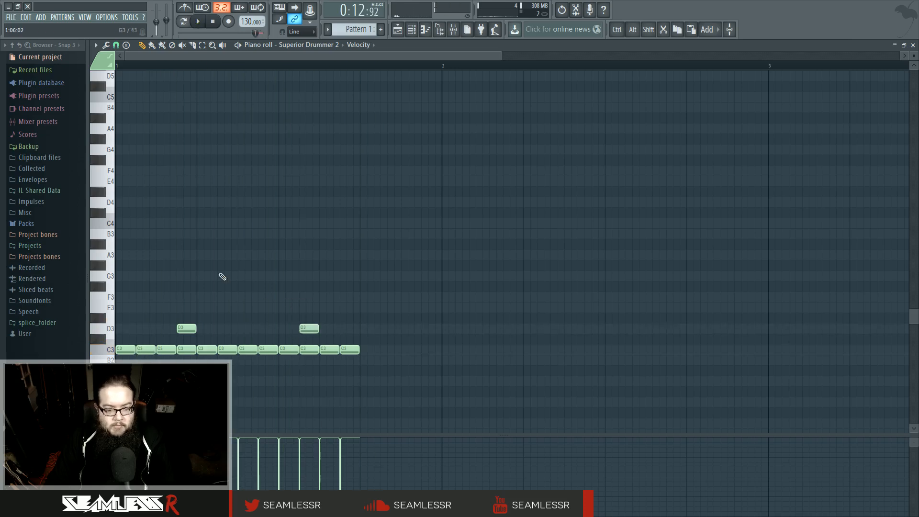
# Place a C#4 note at the start of Pattern 1 and F4 notes over the third and fifth C3 notes.
pyautogui.click(120, 214)
pyautogui.click(148, 172)
pyautogui.moveTo(149, 173); pyautogui.dragTo(169, 170)
pyautogui.click(201, 172)
# During playback, add F4 notes over the seventh, ninth and eleventh C3 notes and an A4 note over the twelfth.
pyautogui.press('space')
pyautogui.click(234, 172)
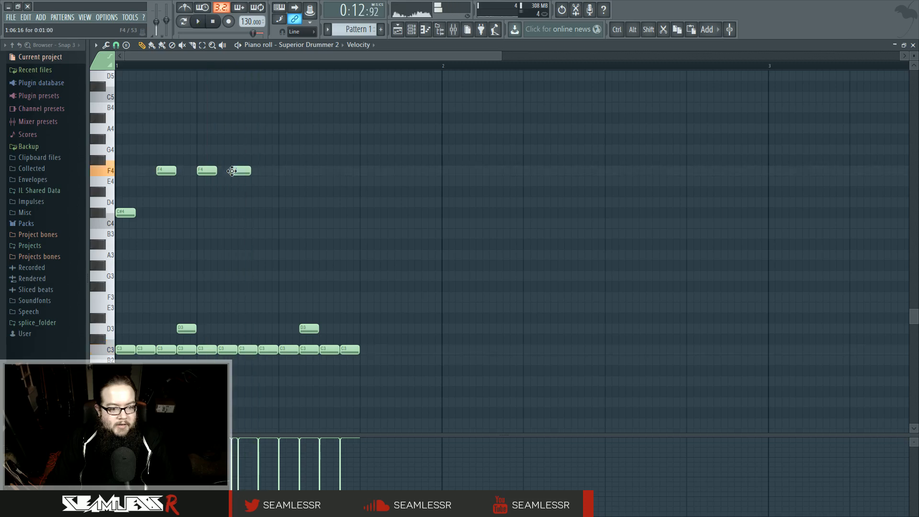
pyautogui.moveTo(242, 171); pyautogui.dragTo(248, 171)
pyautogui.click(283, 172)
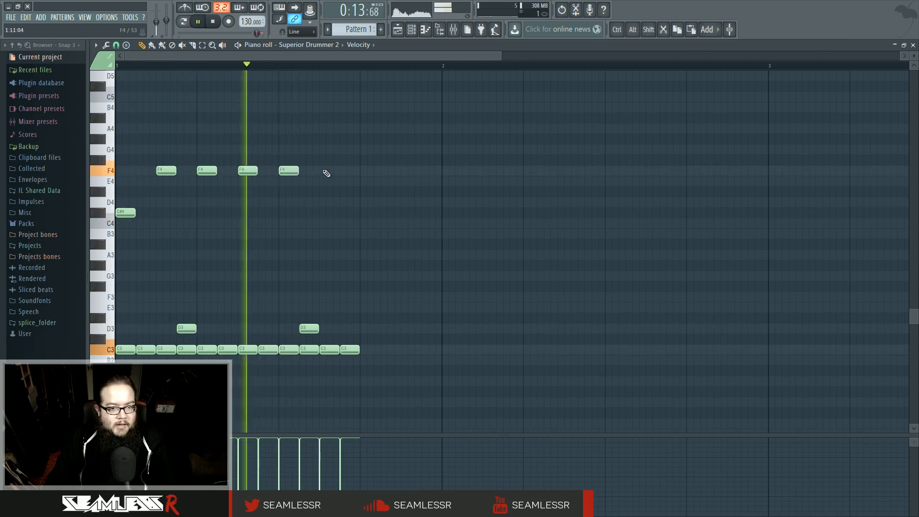
pyautogui.click(325, 171)
pyautogui.click(349, 129)
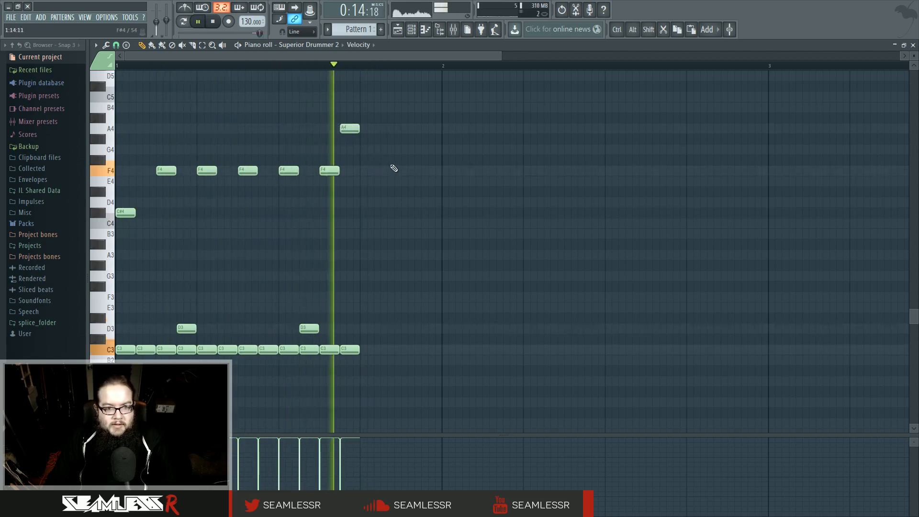
pyautogui.press('space')
# Trim the Pattern 1 clip at bar 8 in the playlist to three beats and clear the loop region.
pyautogui.click(397, 29)
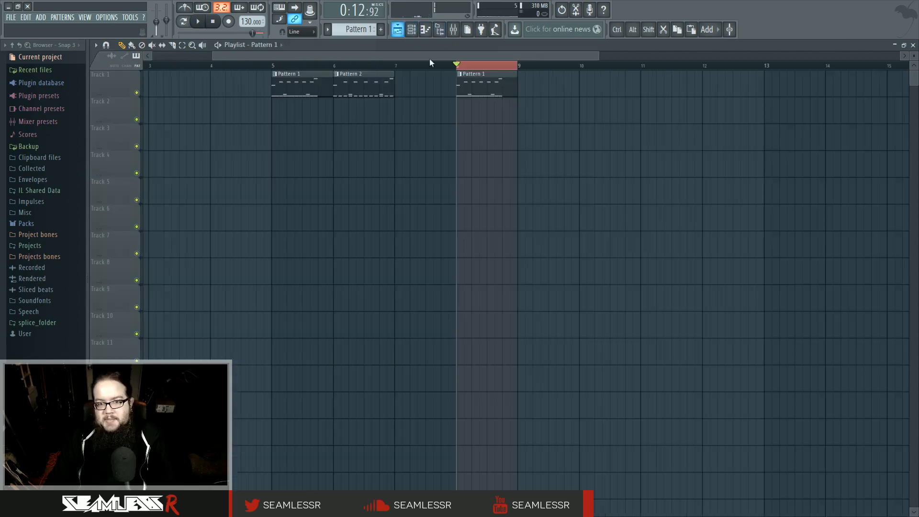
pyautogui.scroll(3, 498, 146)
pyautogui.moveTo(537, 97); pyautogui.dragTo(507, 97)
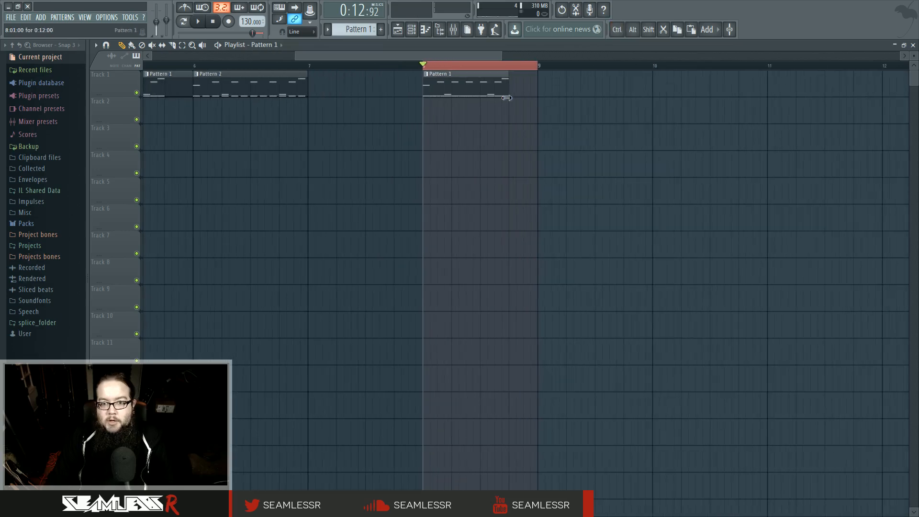
pyautogui.keyDown('ctrl'); pyautogui.click(485, 66); pyautogui.keyUp('ctrl')
# Duplicate the trimmed clip back to back until four copies run from bar 8 to bar 11, and play them.
pyautogui.keyDown('ctrl'); pyautogui.click(471, 96); pyautogui.keyUp('ctrl')
pyautogui.hotkey('ctrl', 'b')
pyautogui.hotkey('ctrl', 'b')
pyautogui.hotkey('ctrl', 'b')
pyautogui.hotkey('ctrl', 'b')
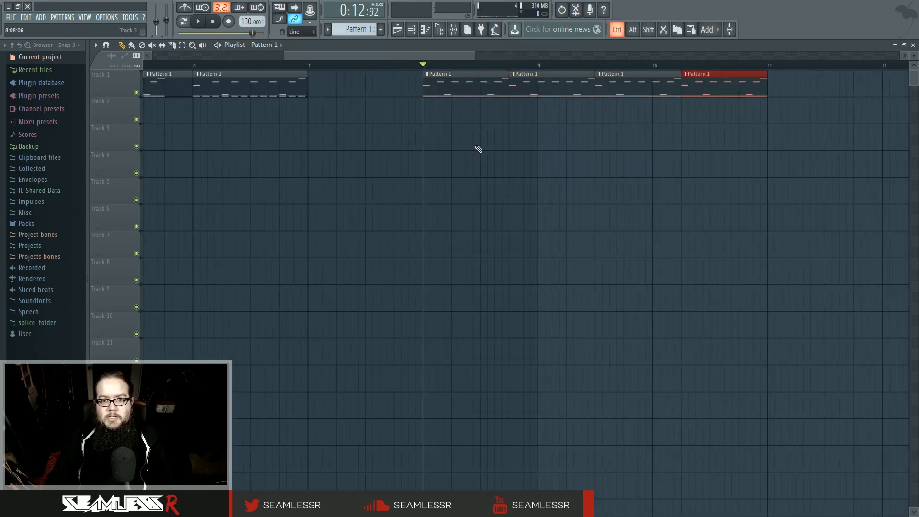
pyautogui.scroll(-3, 488, 179)
pyautogui.rightClick(633, 87)
pyautogui.press('space')
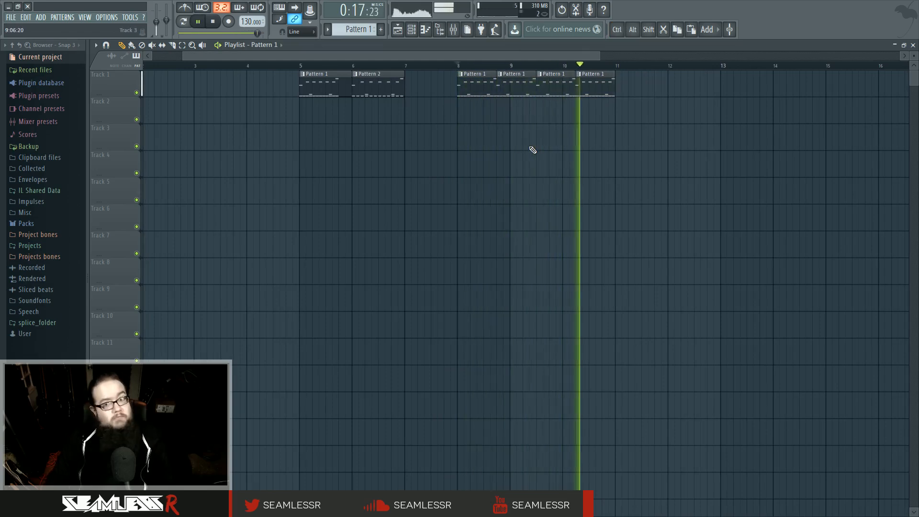
pyautogui.press('space')
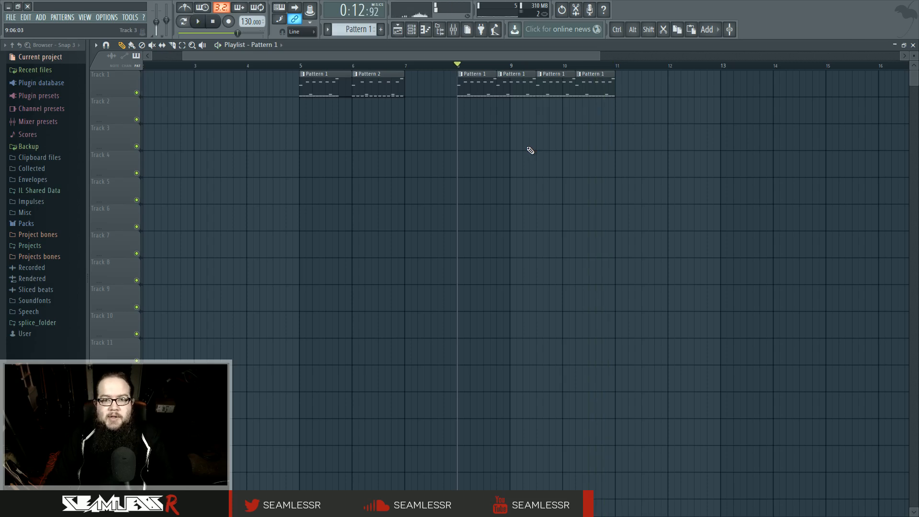
# Select the four consecutive Pattern 1 clips and move them together to start at bar 9.
pyautogui.moveTo(443, 83); pyautogui.dragTo(649, 143)
pyautogui.keyDown('ctrl'); pyautogui.click(540, 176); pyautogui.keyUp('ctrl')
pyautogui.moveTo(333, 85); pyautogui.dragTo(498, 102)
pyautogui.keyDown('ctrl'); pyautogui.click(510, 123); pyautogui.keyUp('ctrl')
pyautogui.moveTo(445, 84); pyautogui.dragTo(626, 93)
pyautogui.keyDown('ctrl'); pyautogui.click(609, 126); pyautogui.keyUp('ctrl')
pyautogui.moveTo(458, 84); pyautogui.dragTo(660, 88)
pyautogui.moveTo(507, 84); pyautogui.dragTo(557, 85)
pyautogui.keyDown('ctrl'); pyautogui.click(402, 137); pyautogui.keyUp('ctrl')
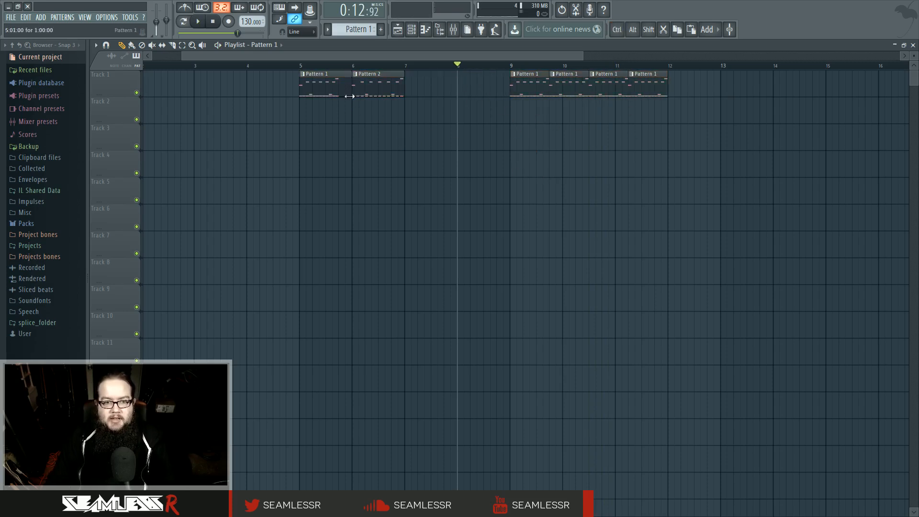
# Delete the Pattern 2 clip near bar 6 and turn the Pattern 1 clip at bar 5 into a separate variant.
pyautogui.moveTo(378, 86)
pyautogui.mouseDown()
pyautogui.moveTo(411, 111)
pyautogui.moveTo(384, 97)
pyautogui.moveTo(383, 84)
pyautogui.mouseUp()
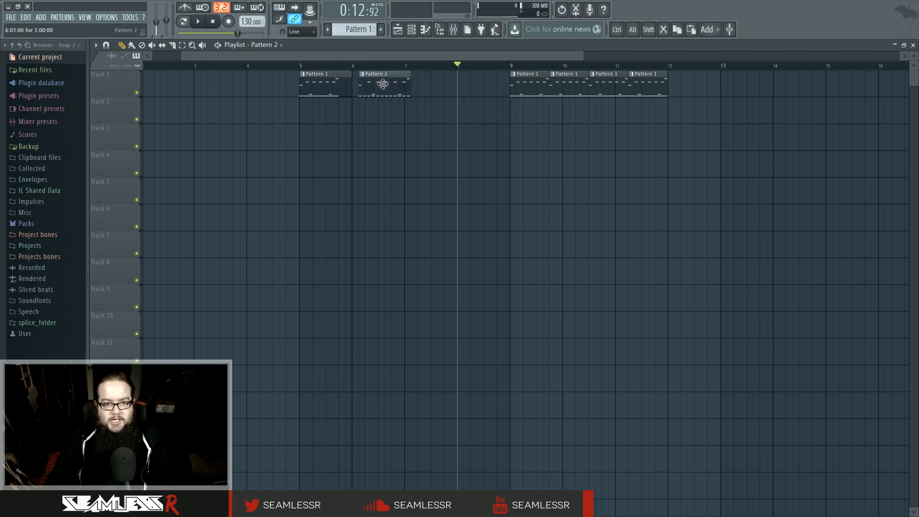
pyautogui.rightClick(387, 88)
pyautogui.click(303, 76)
pyautogui.click(312, 120)
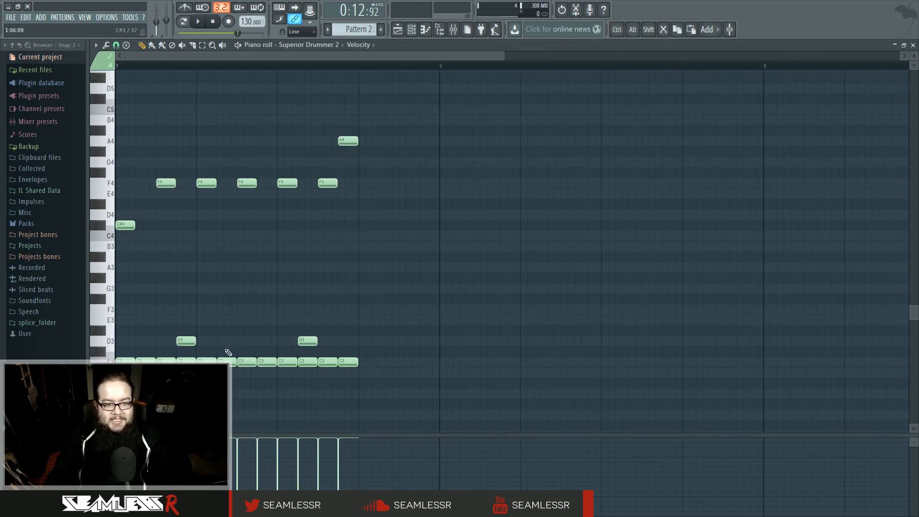
# Delete all F4, A4 and D3 notes from Pattern 2, keeping the opening C#4 note and the C3 row.
pyautogui.rightClick(207, 183)
pyautogui.rightClick(166, 183)
pyautogui.rightClick(247, 183)
pyautogui.rightClick(287, 183)
pyautogui.rightClick(328, 183)
pyautogui.rightClick(348, 141)
pyautogui.rightClick(187, 341)
pyautogui.rightClick(308, 341)
# Extend the row of C3 notes so it fills the whole first bar.
pyautogui.click(369, 363)
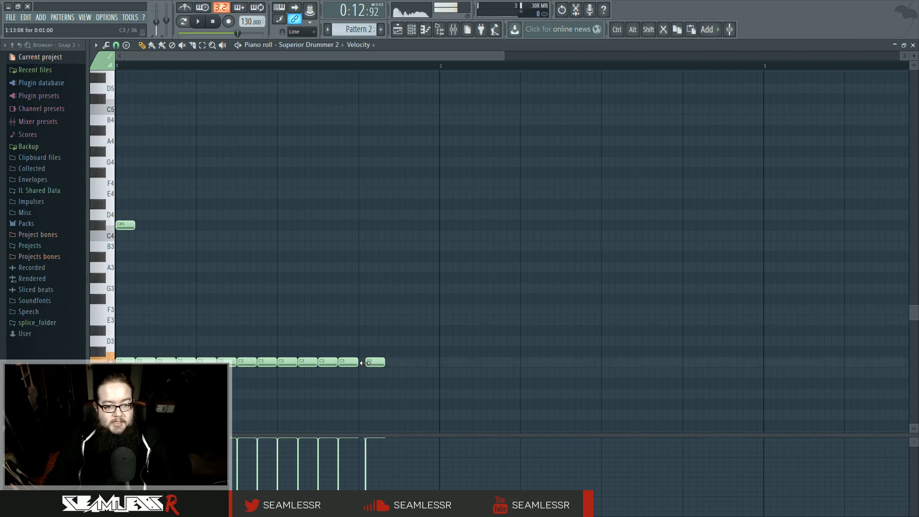
pyautogui.rightClick(374, 362)
pyautogui.moveTo(373, 363); pyautogui.dragTo(291, 342)
pyautogui.hotkey('ctrl', 'b')
# Add four D3 notes in Pattern 2, roughly one on the offbeat of each beat.
pyautogui.click(167, 341)
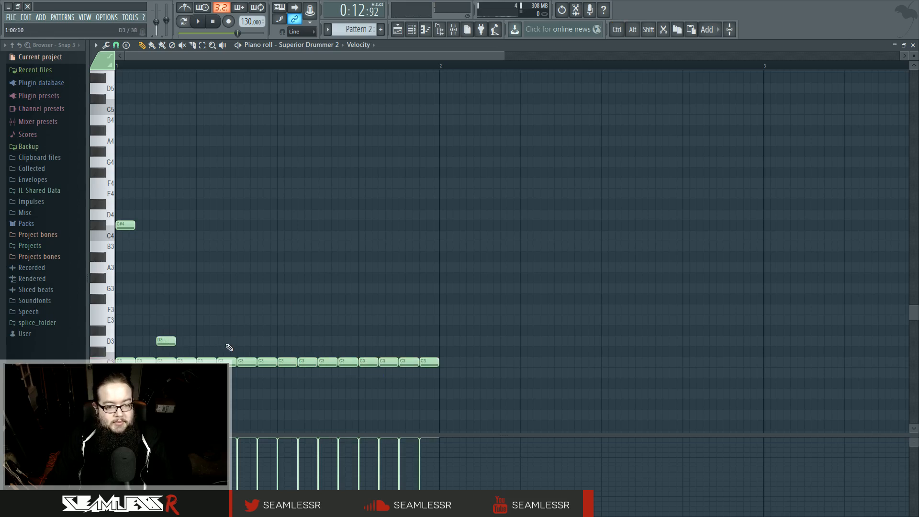
pyautogui.click(249, 341)
pyautogui.click(325, 341)
pyautogui.click(404, 341)
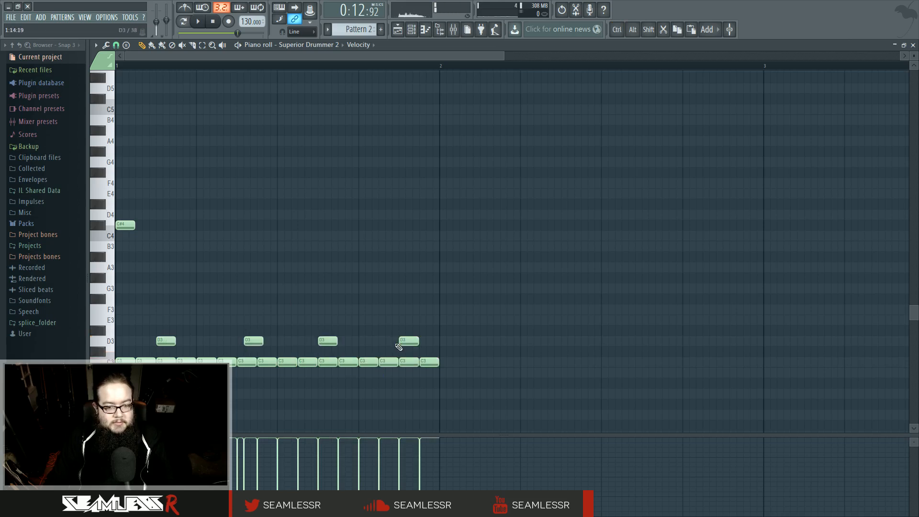
# Add seven F4 notes across the bar at half-beat spacing, starting on the first offbeat.
pyautogui.click(161, 184)
pyautogui.click(202, 184)
pyautogui.click(249, 184)
pyautogui.click(283, 184)
pyautogui.click(324, 184)
pyautogui.click(364, 183)
pyautogui.click(405, 183)
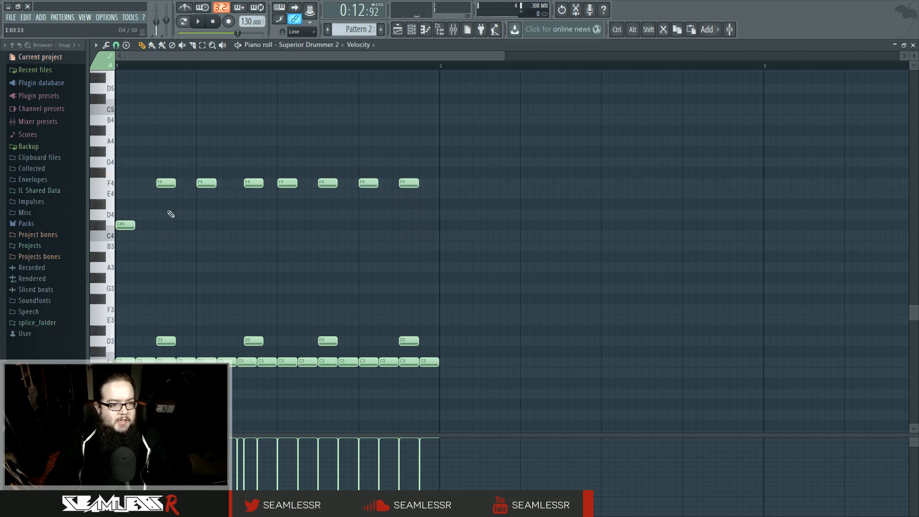
# Set the piano roll snap to 1/2 step and play Pattern 2.
pyautogui.click(116, 45)
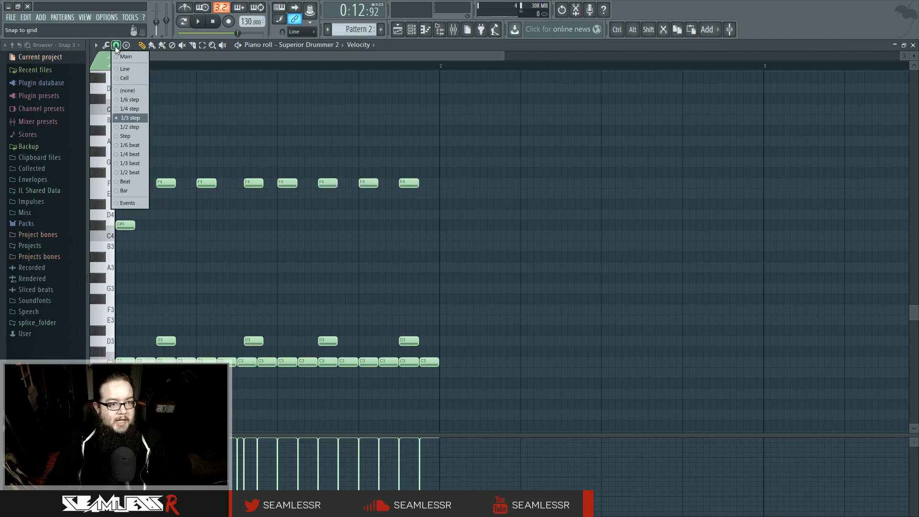
pyautogui.click(128, 127)
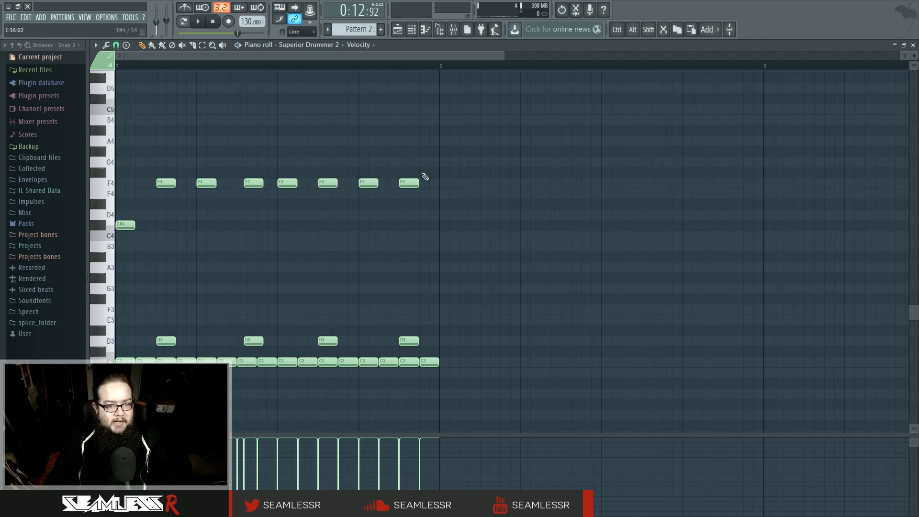
pyautogui.press('space')
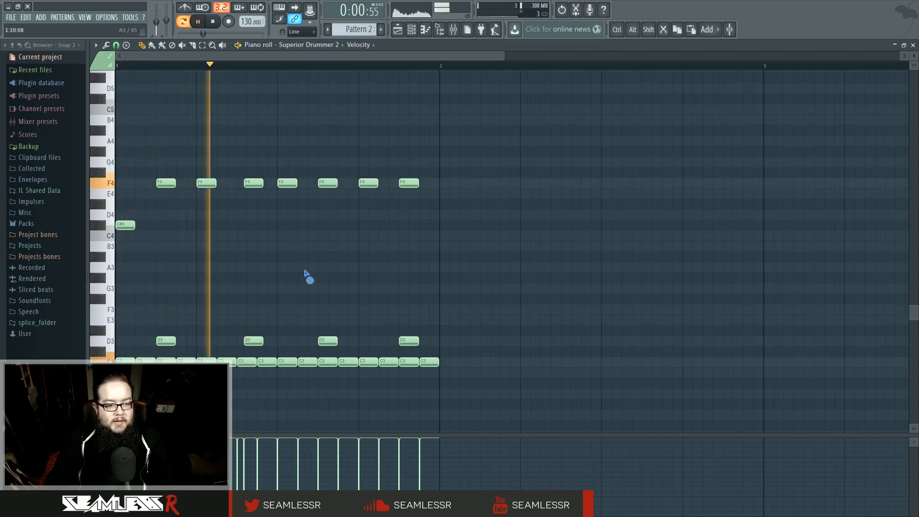
pyautogui.press('space')
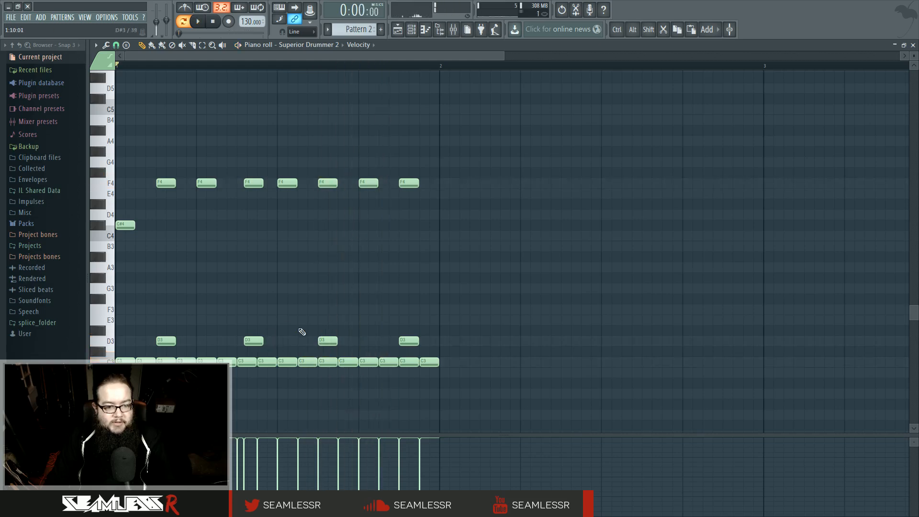
# Move the misplaced second D3 note and third F4 note onto the second offbeat, and play the pattern to check the timing.
pyautogui.scroll(2, 228, 312)
pyautogui.rightClick(285, 343)
pyautogui.click(254, 341)
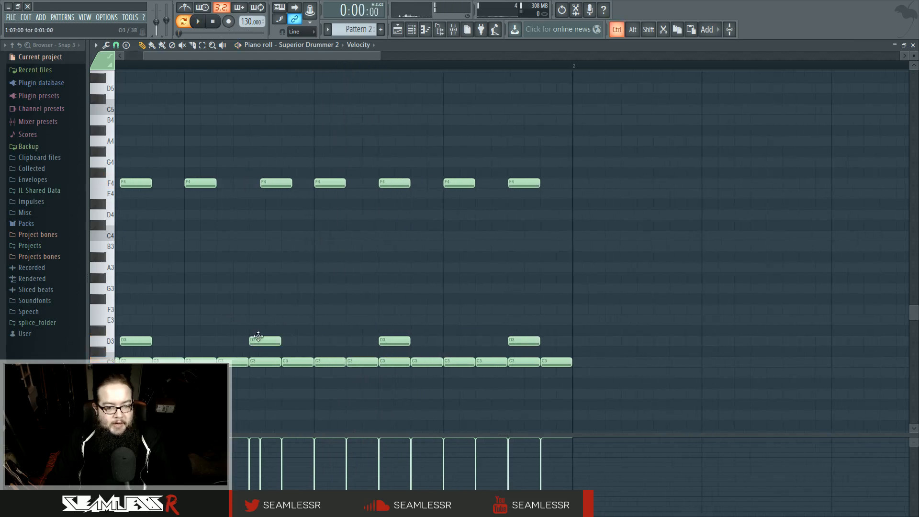
pyautogui.scroll(-2, 259, 336)
pyautogui.press('space')
pyautogui.press('space')
pyautogui.moveTo(253, 184)
pyautogui.mouseDown()
pyautogui.moveTo(241, 191)
pyautogui.moveTo(236, 173)
pyautogui.moveTo(238, 185)
pyautogui.mouseUp()
pyautogui.press('space')
pyautogui.press('space')
pyautogui.press('space')
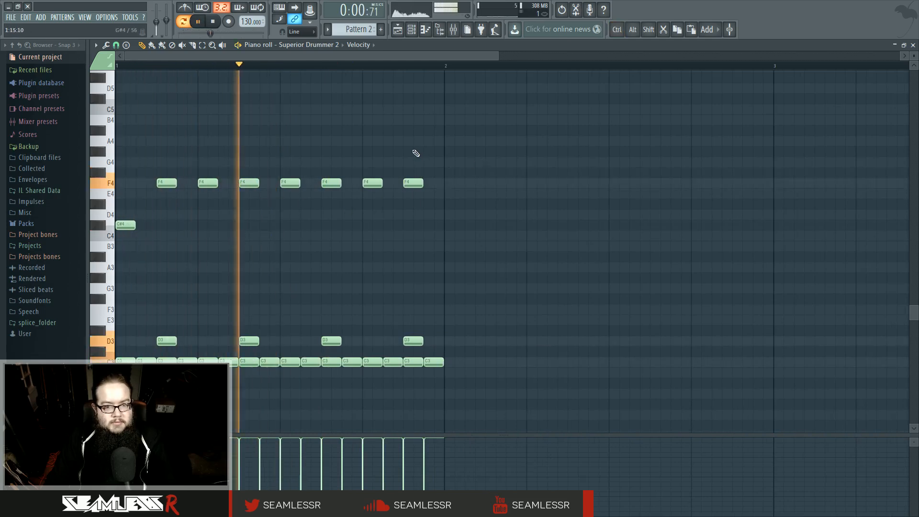
pyautogui.press('space')
# Return to the playlist, set the playhead at bar 5 and move the Pattern 2 clip there to Track 2.
pyautogui.press('F5')
pyautogui.click(298, 64)
pyautogui.moveTo(315, 75); pyautogui.dragTo(314, 103)
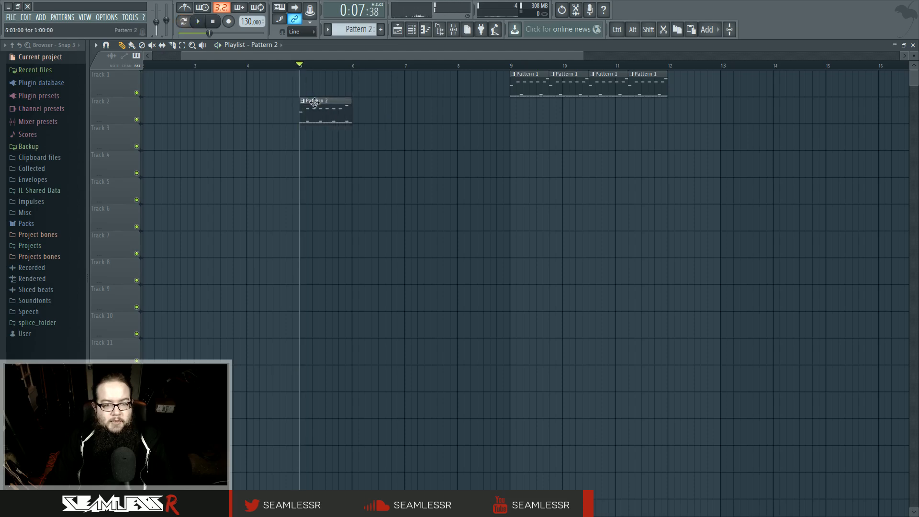
# Duplicate the Pattern 2 clip on Track 2 until four copies run from bar 5 to bar 9.
pyautogui.click(360, 119)
pyautogui.click(419, 118)
pyautogui.moveTo(383, 113); pyautogui.dragTo(331, 118)
pyautogui.hotkey('ctrl', 'z')
pyautogui.hotkey('ctrl', 'z')
pyautogui.hotkey('ctrl', 'b')
pyautogui.hotkey('ctrl', 'b')
pyautogui.hotkey('ctrl', 'b')
pyautogui.keyDown('ctrl'); pyautogui.click(413, 147); pyautogui.keyUp('ctrl')
pyautogui.scroll(-1, 516, 171)
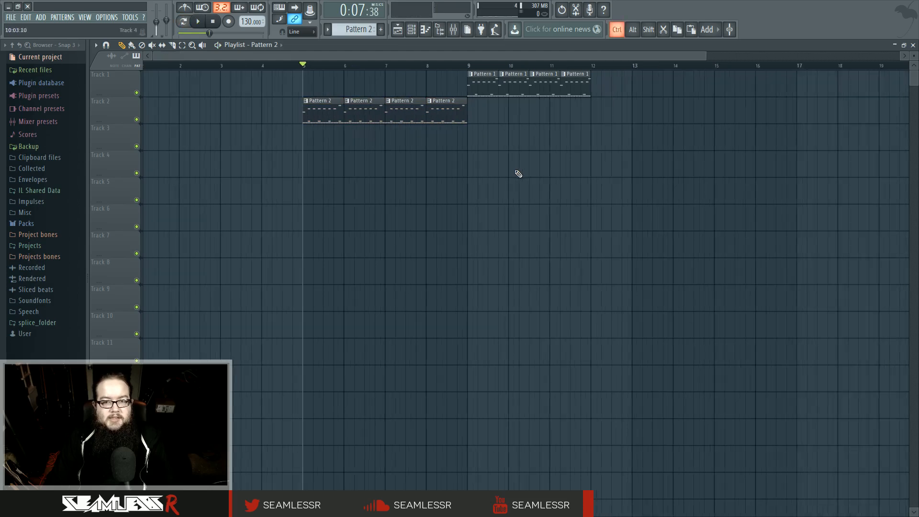
# Play the transition from the Pattern 2 clips into the Pattern 1 clips at bar 9.
pyautogui.moveTo(468, 76); pyautogui.dragTo(575, 115)
pyautogui.keyDown('ctrl'); pyautogui.click(569, 127); pyautogui.keyUp('ctrl')
pyautogui.press('space')
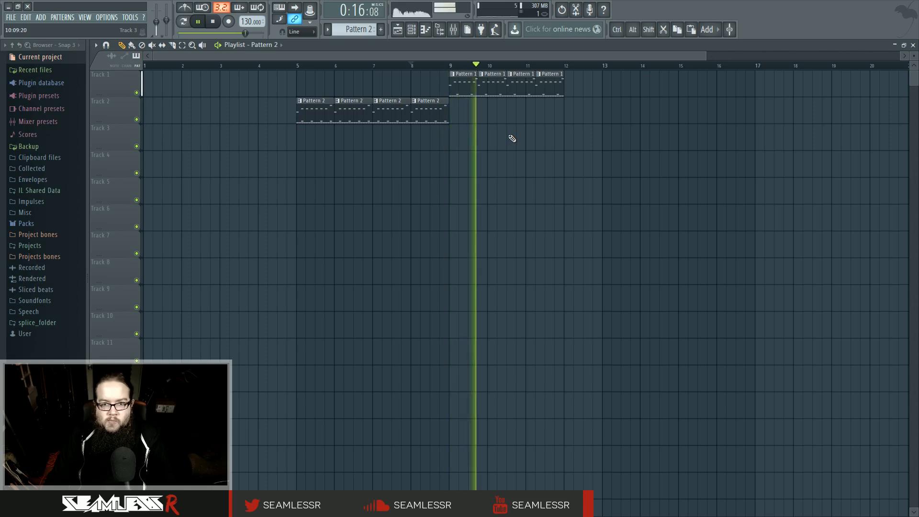
pyautogui.press('space')
# Delete the last two Pattern 1 clips and place two Pattern 2 clips on Track 2 in their place.
pyautogui.rightClick(530, 91)
pyautogui.rightClick(542, 91)
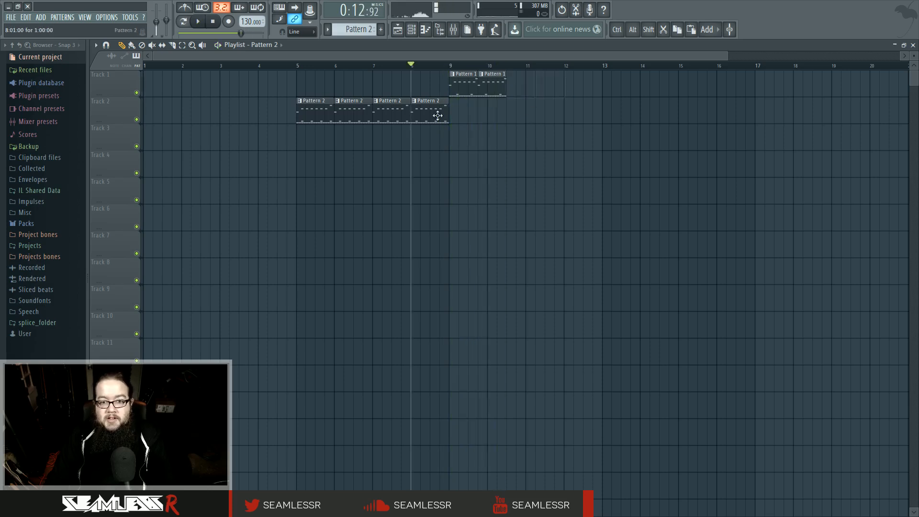
pyautogui.click(538, 114)
pyautogui.click(549, 115)
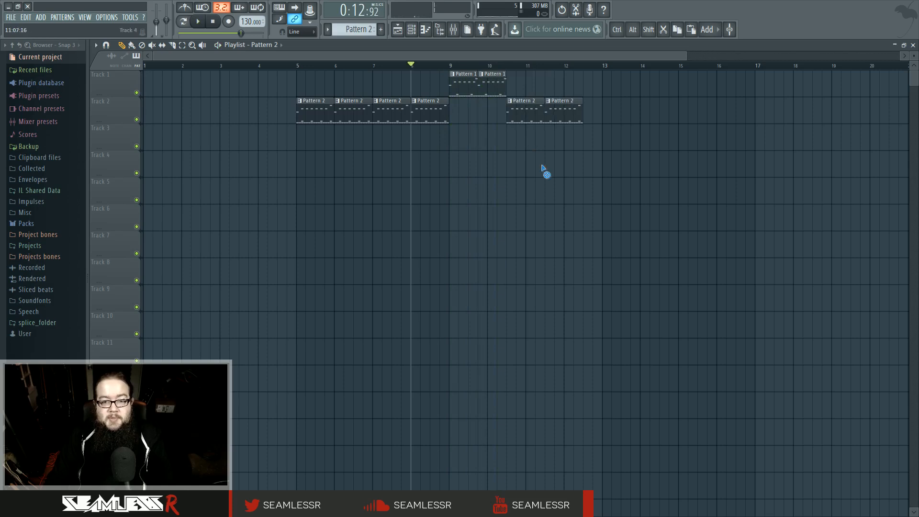
# Repeat the alternation by adding two more Pattern 1 clips on Track 1, followed by two Pattern 2 clips on Track 2.
pyautogui.click(487, 91)
pyautogui.click(586, 87)
pyautogui.click(621, 87)
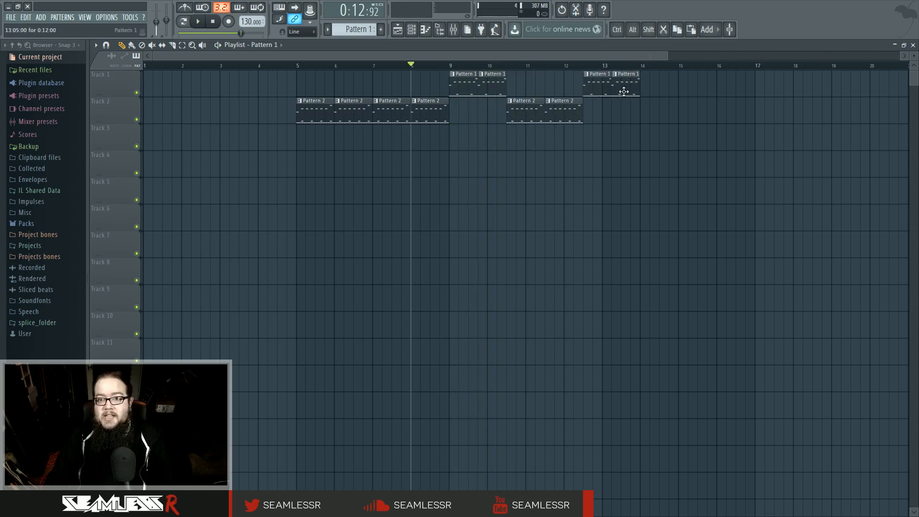
pyautogui.click(571, 110)
pyautogui.click(644, 112)
pyautogui.click(684, 113)
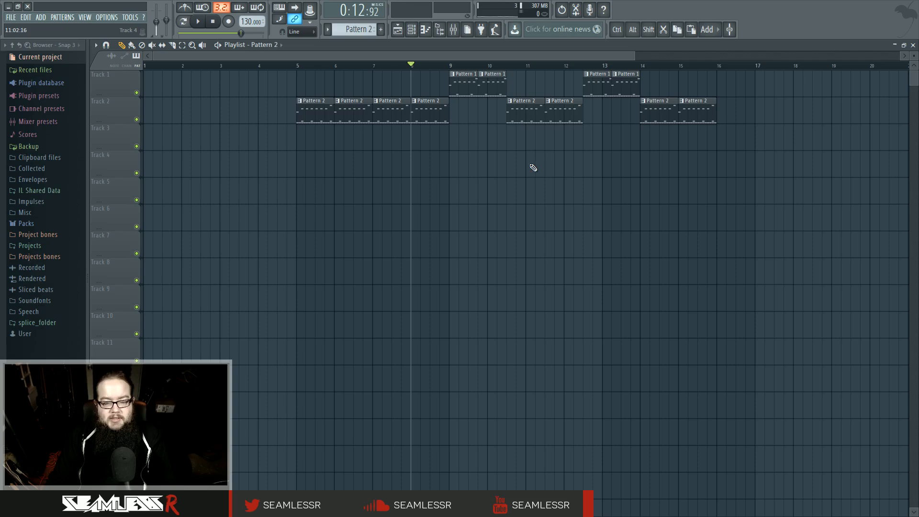
# Play the alternating Pattern 2 and Pattern 1 section and set the playhead at bar 9.
pyautogui.moveTo(449, 67); pyautogui.dragTo(374, 67)
pyautogui.press('space')
pyautogui.click(453, 67)
pyautogui.press('space')
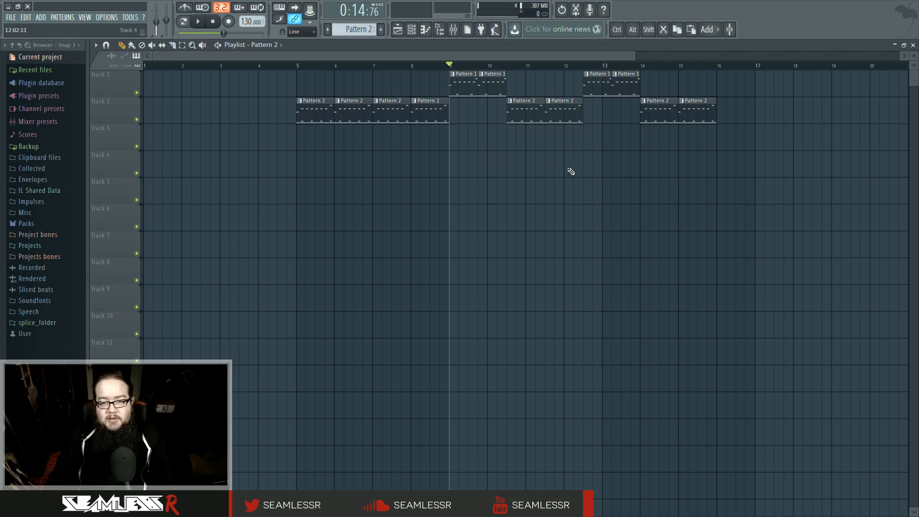
pyautogui.hscroll(2, 565, 177)
pyautogui.scroll(-2, 557, 191)
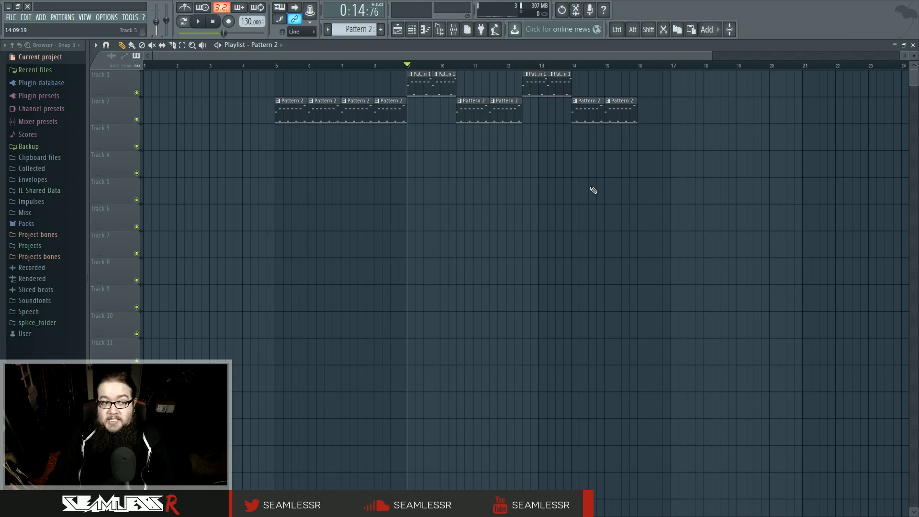
pyautogui.click(412, 30)
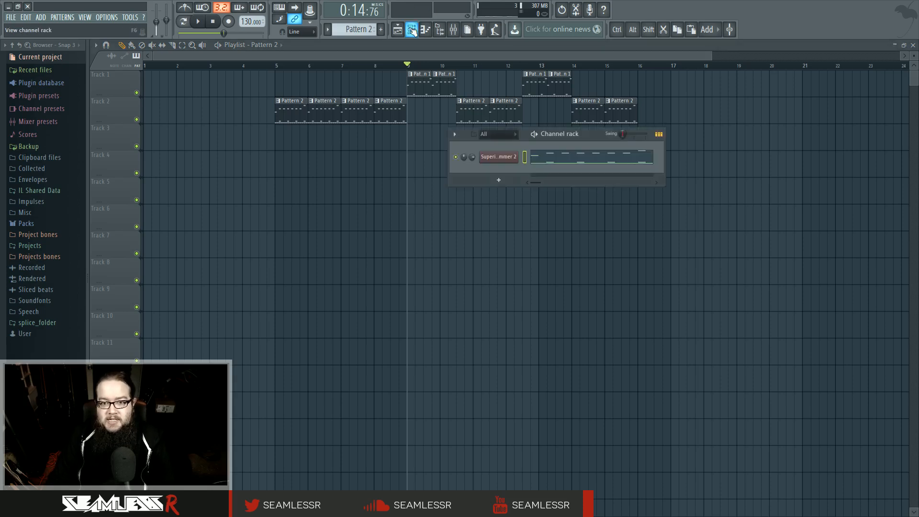
pyautogui.click(412, 30)
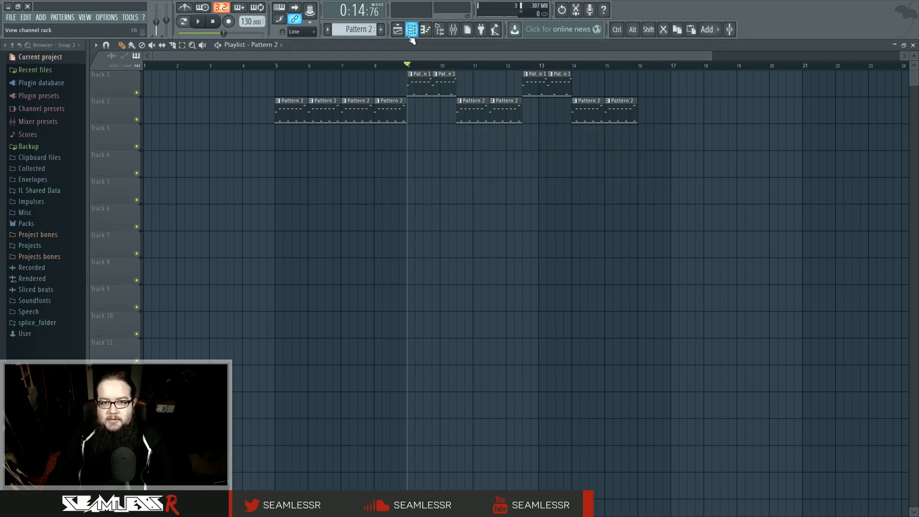
# Switch to the empty Pattern 4 and place five C3 notes in its Superior Drummer 2 piano roll, one per beat.
pyautogui.doubleClick(353, 116)
pyautogui.click(360, 29)
pyautogui.click(438, 38)
pyautogui.click(210, 344)
pyautogui.click(292, 344)
pyautogui.click(374, 344)
pyautogui.click(457, 344)
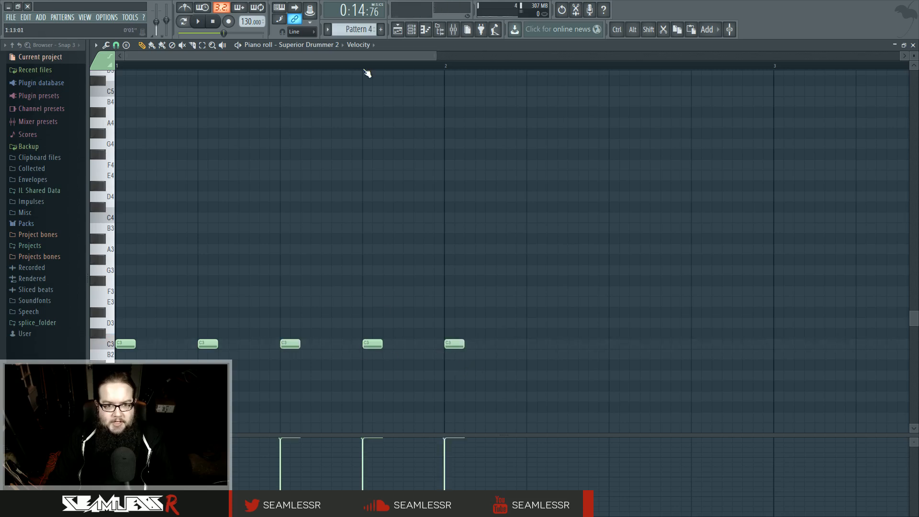
# Place four Pattern 4 clips back to back on Track 1 of the playlist, from bar 16 to bar 21.
pyautogui.click(401, 33)
pyautogui.moveTo(687, 91)
pyautogui.mouseDown()
pyautogui.moveTo(663, 92)
pyautogui.moveTo(679, 88)
pyautogui.mouseUp()
pyautogui.click(682, 85)
pyautogui.click(719, 87)
pyautogui.click(759, 88)
pyautogui.hscroll(4, 523, 165)
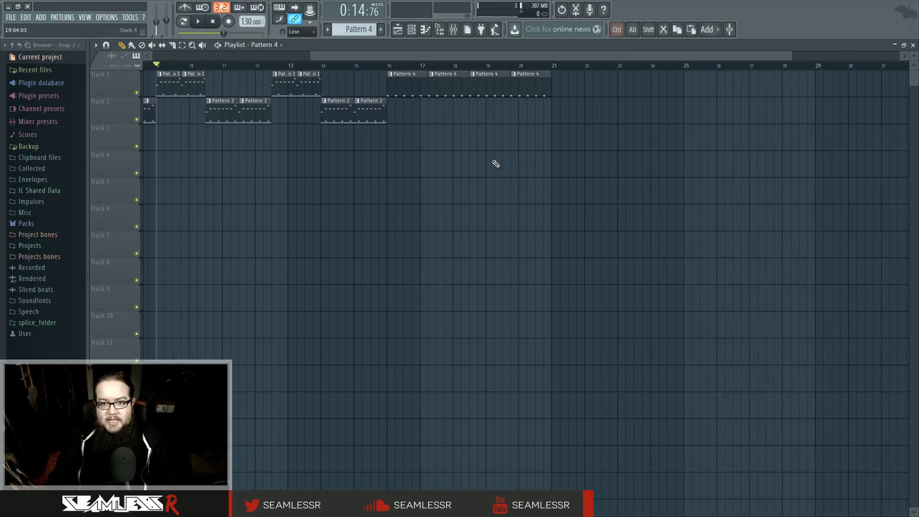
pyautogui.scroll(-2, 495, 163)
pyautogui.moveTo(421, 87); pyautogui.dragTo(560, 91)
pyautogui.hotkey('ctrl', 'd')
pyautogui.hscroll(-2, 541, 118)
pyautogui.hotkey('ctrl', 'd')
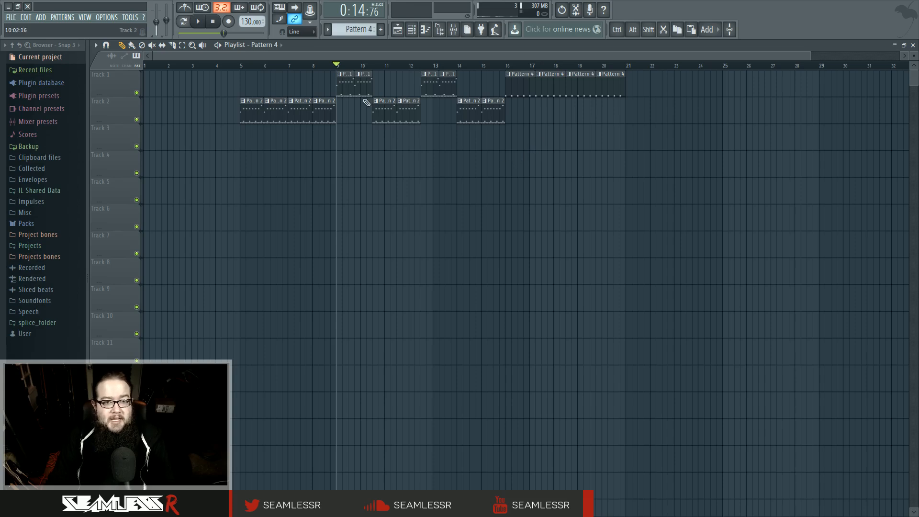
pyautogui.moveTo(348, 90); pyautogui.dragTo(361, 89)
pyautogui.hotkey('ctrl', 'd')
pyautogui.scroll(3, 367, 151)
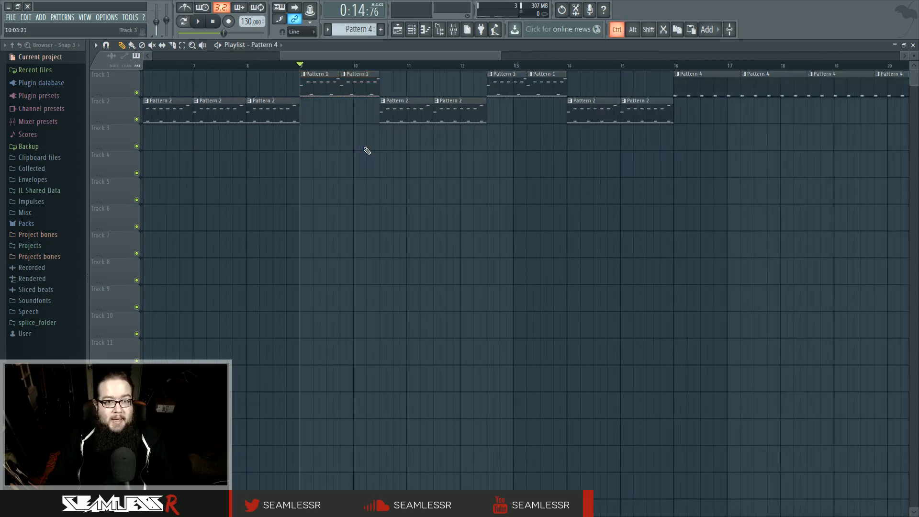
pyautogui.scroll(-1, 409, 191)
pyautogui.click(308, 32)
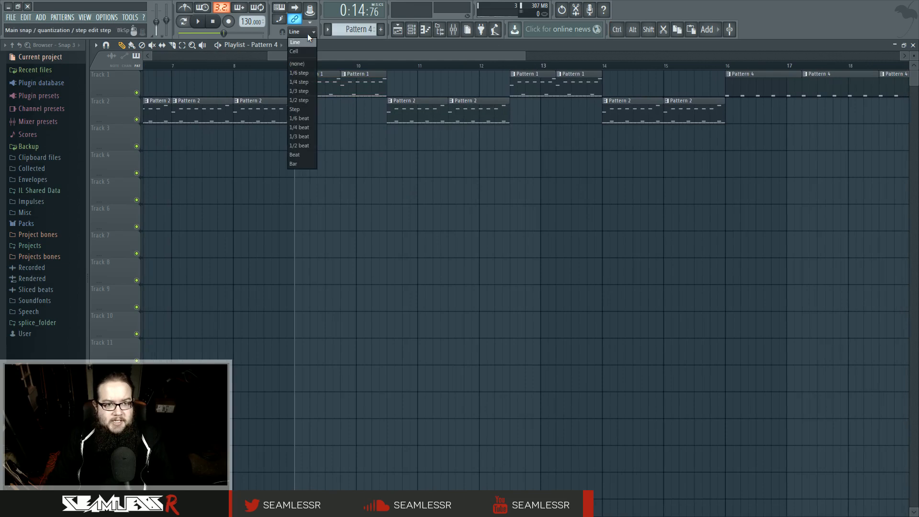
pyautogui.click(308, 34)
pyautogui.click(107, 46)
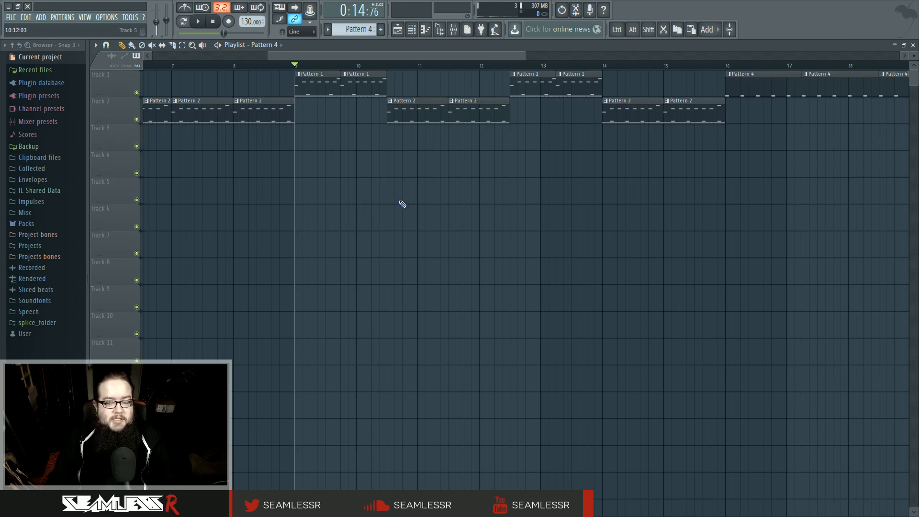
pyautogui.scroll(-2, 406, 197)
pyautogui.scroll(-2, 405, 180)
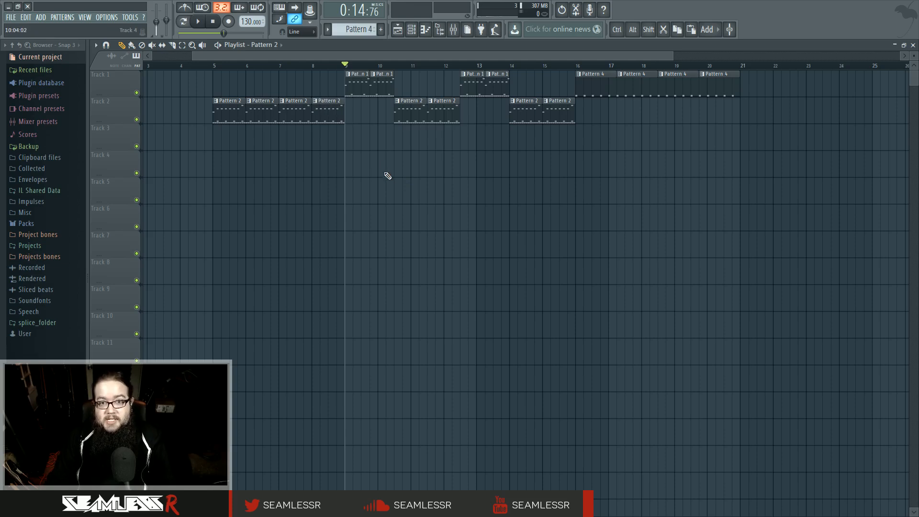
pyautogui.scroll(-3, 388, 176)
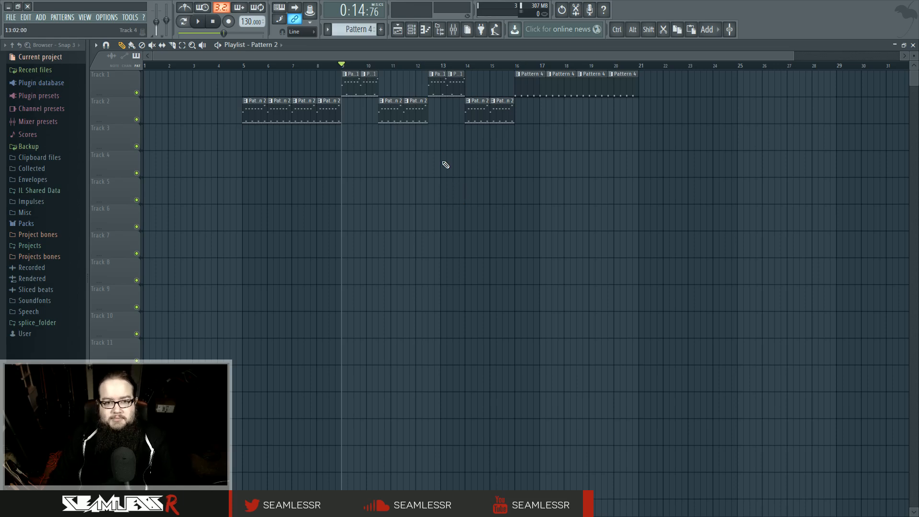
pyautogui.scroll(-1, 438, 168)
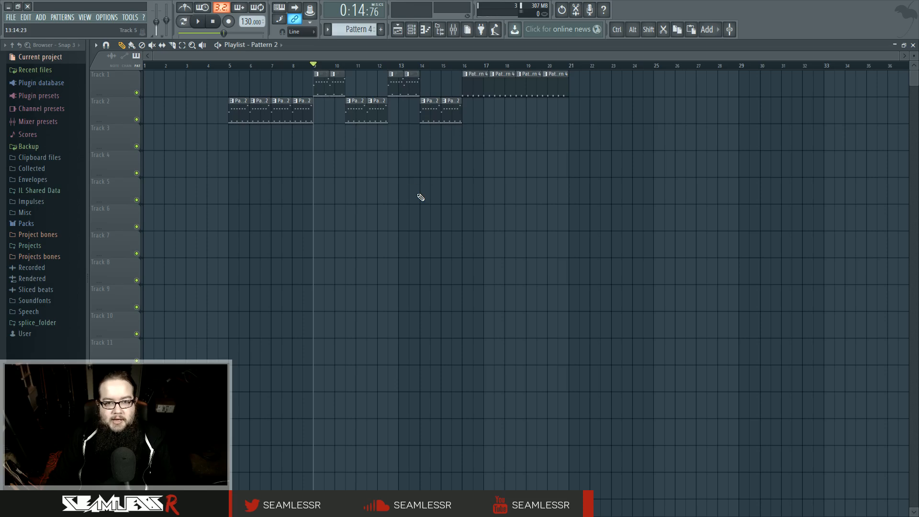